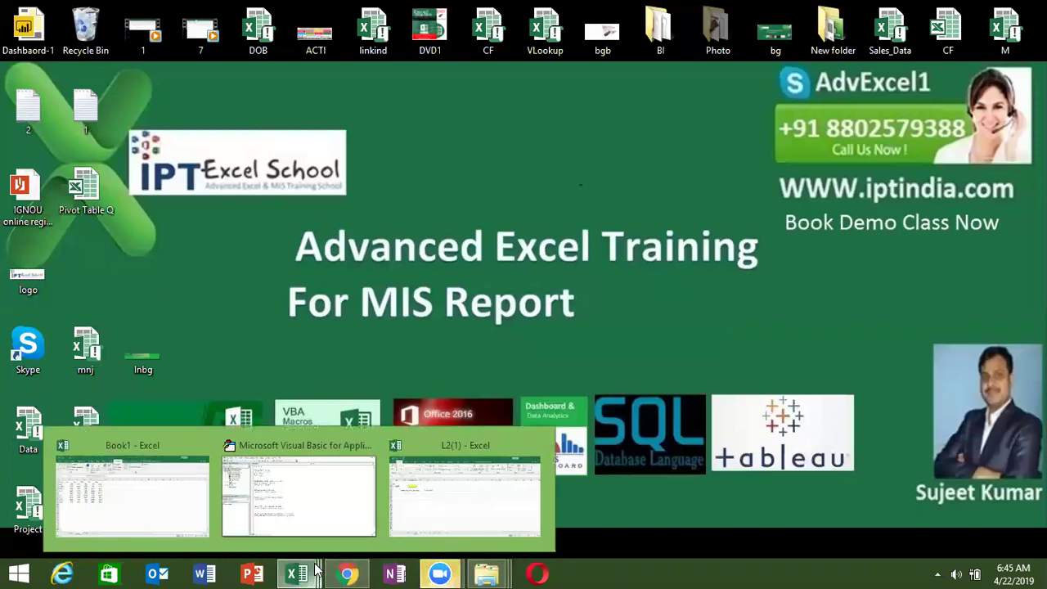
# - Bring up the L2(1) workbook, check A3 and yellow C3, and open the Visual Basic editor
pyautogui.click(483, 487)
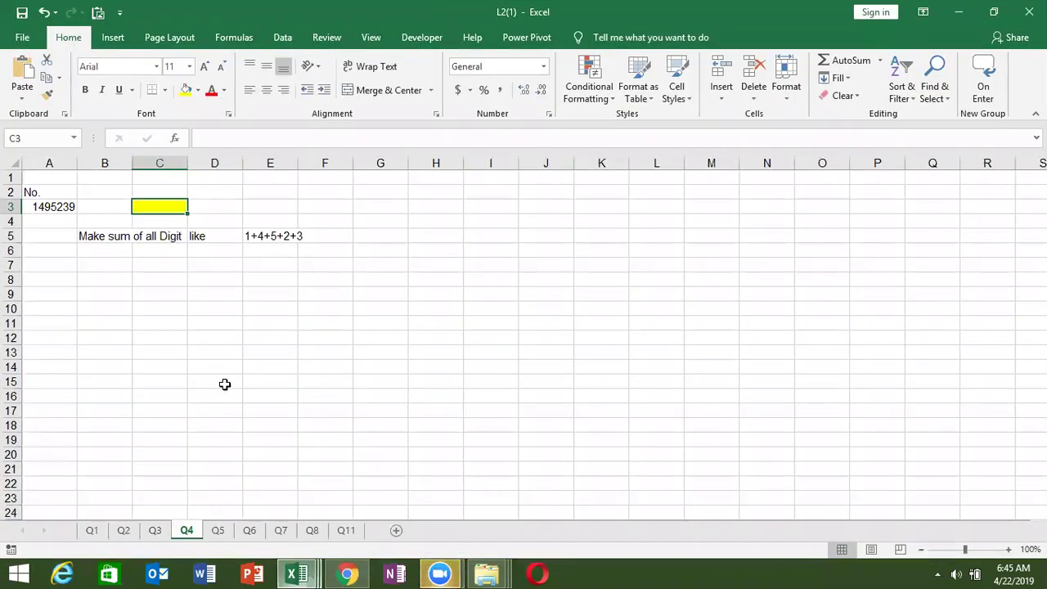
pyautogui.click(57, 207)
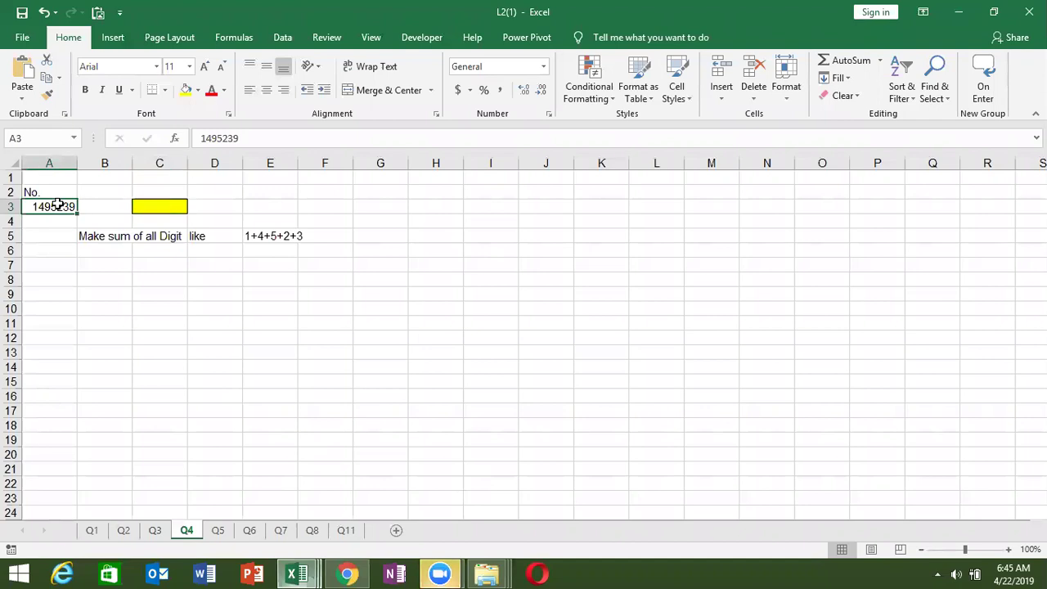
pyautogui.click(151, 204)
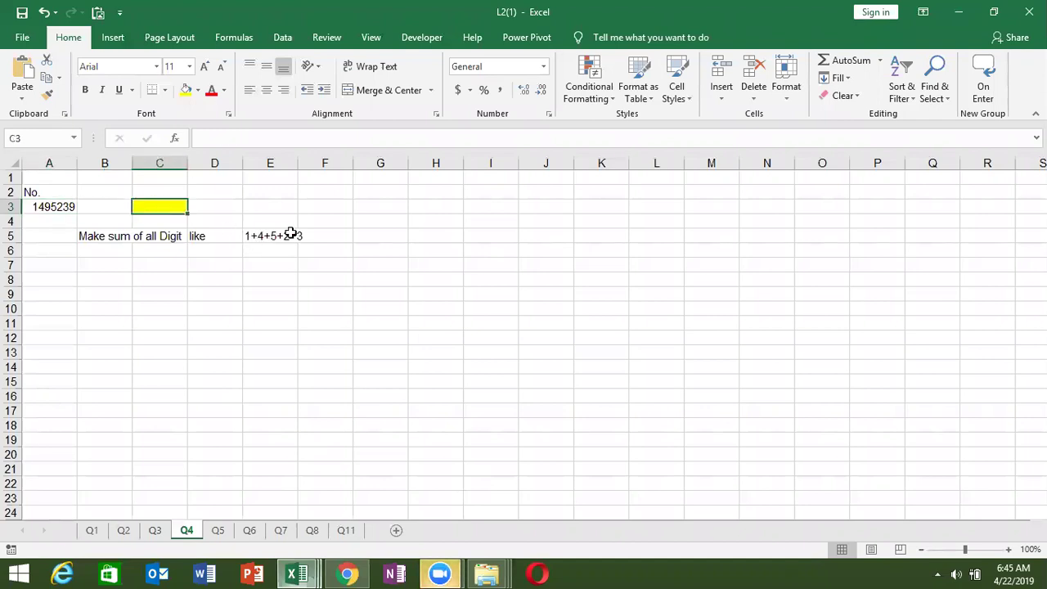
pyautogui.click(401, 43)
pyautogui.click(15, 100)
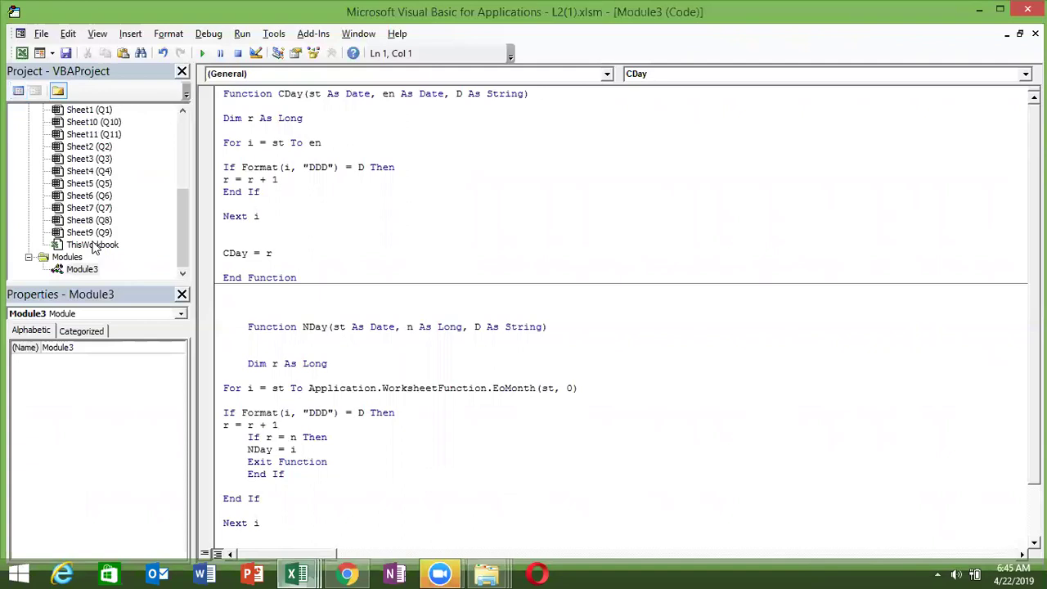
# - Wipe the CDay and NDay code from Module3 and type the keyword FUNCTION
pyautogui.click(277, 236)
pyautogui.hotkey('ctrl', 'a')
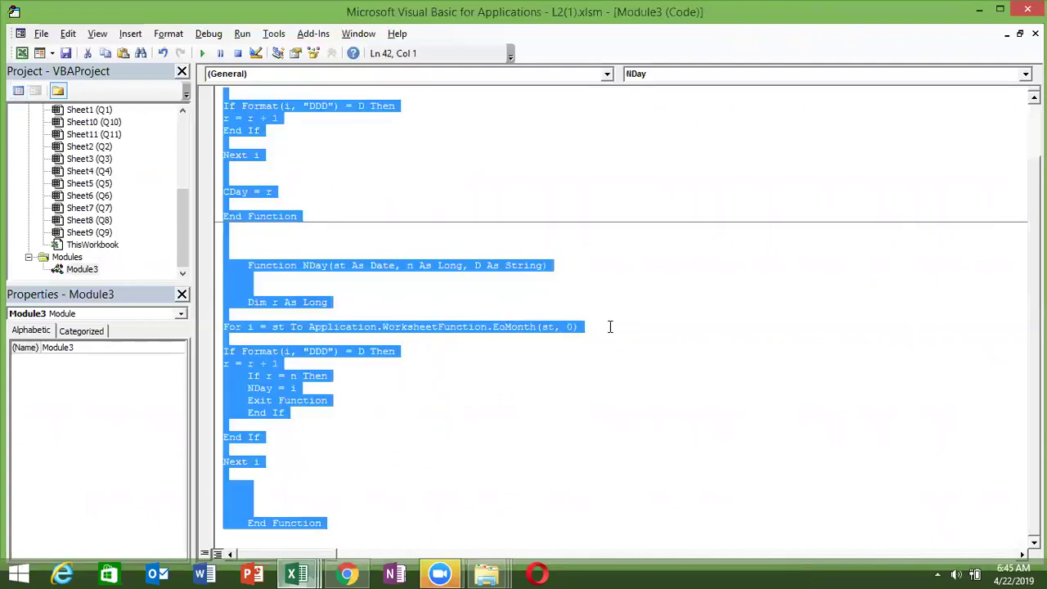
pyautogui.press('Delete')
pyautogui.hotkey('alt', 'F11')
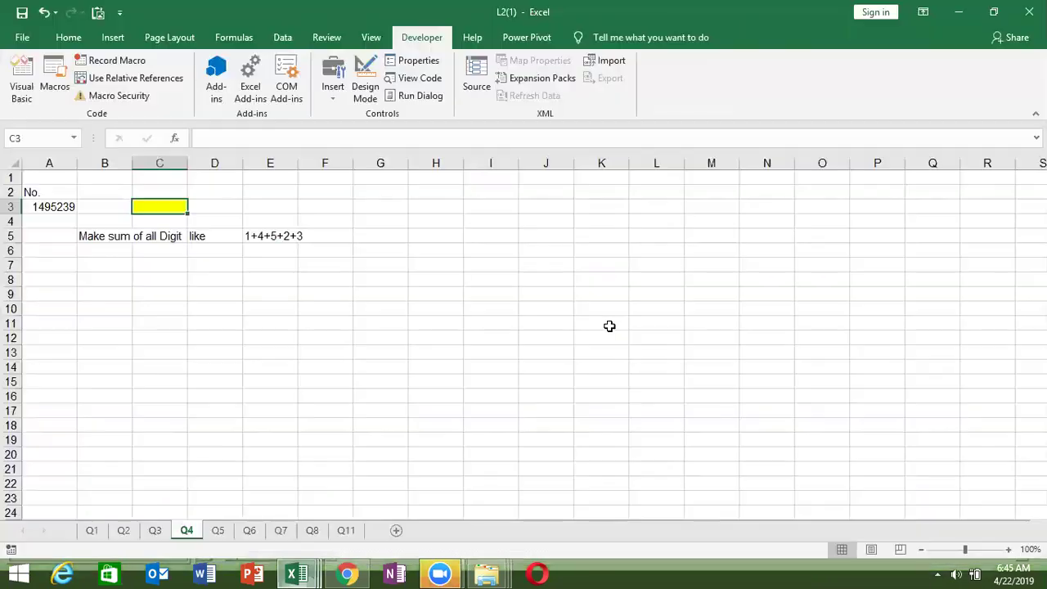
pyautogui.hotkey('alt', 'F11')
pyautogui.write('FUNCTION')
pyautogui.hotkey('alt', 'Tab')
pyautogui.hotkey('alt', 'Tab')
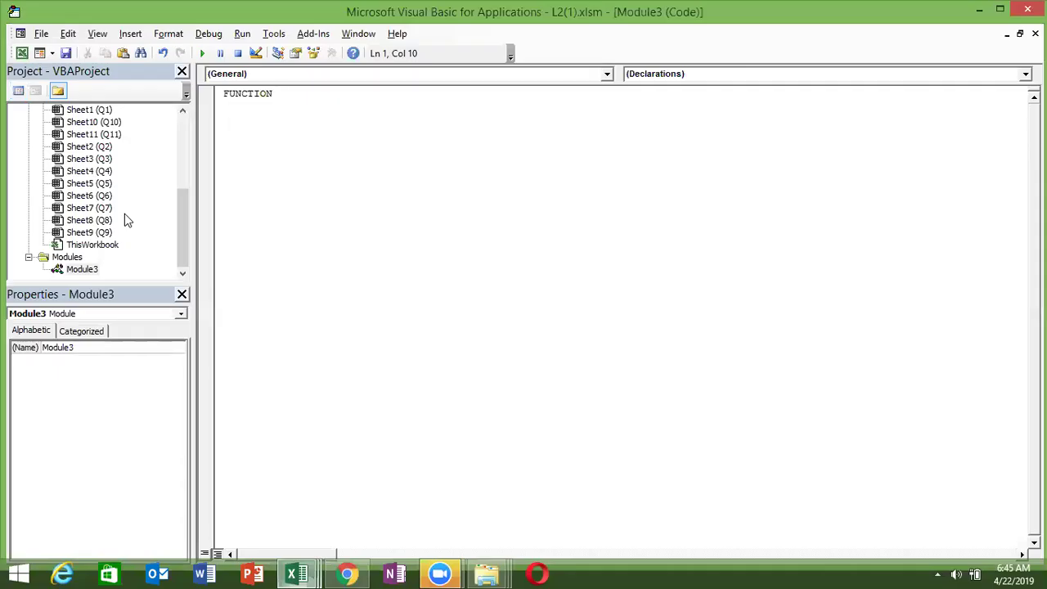
# - Declare the function header SumN(n As Long)
pyautogui.write('s')
pyautogui.write('UMm')
pyautogui.press('BackSpace')
pyautogui.press('BackSpace')
pyautogui.press('BackSpace')
pyautogui.press('BackSpace')
pyautogui.write('Sum')
pyautogui.write('N')
pyautogui.write('(')
pyautogui.write('n as long')
pyautogui.press('Tab')
pyautogui.write(')')
pyautogui.press('Return')
pyautogui.press('Return')
pyautogui.press('Return')
pyautogui.press('Return')
pyautogui.press('Return')
pyautogui.press('Return')
# - Add a For i = 1 To Len(n) loop closed by Next i
pyautogui.press('Up')
pyautogui.press('Up')
pyautogui.press('Up')
pyautogui.press('Up')
pyautogui.write('for i = 1 to len')
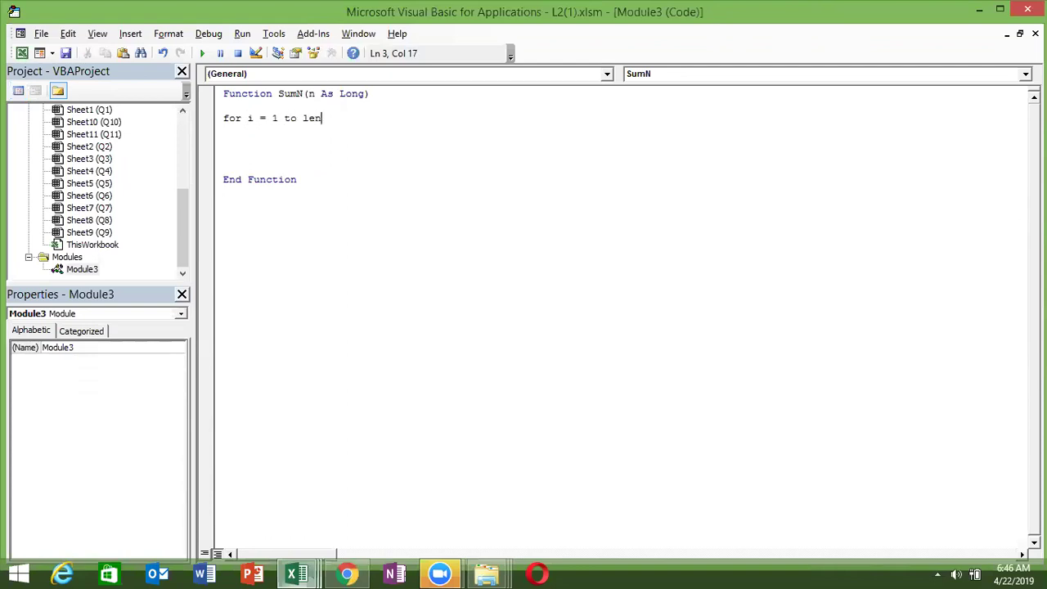
pyautogui.hotkey('shift', 'Up')
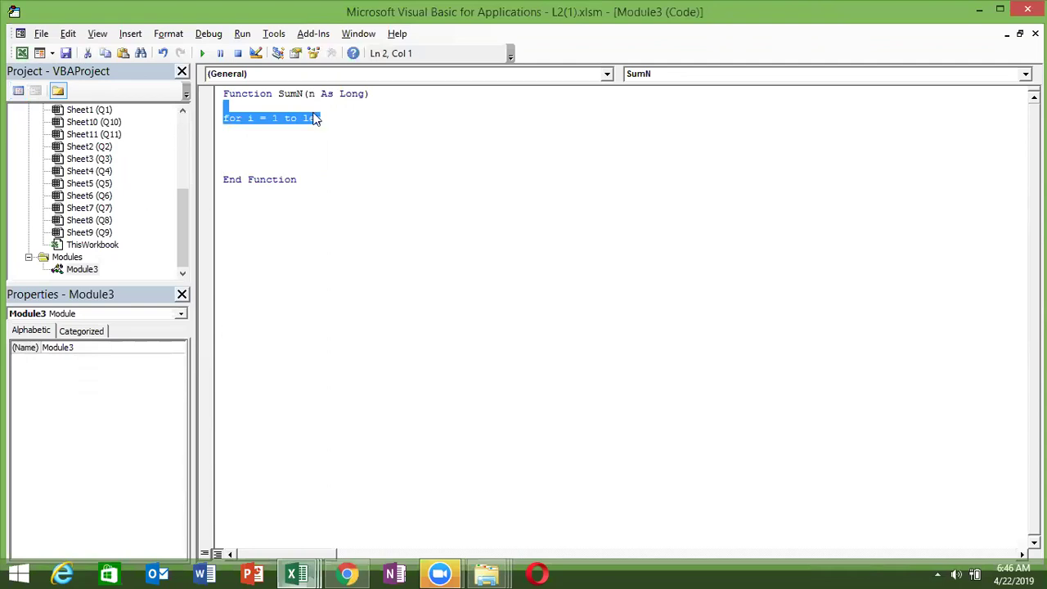
pyautogui.click(324, 117)
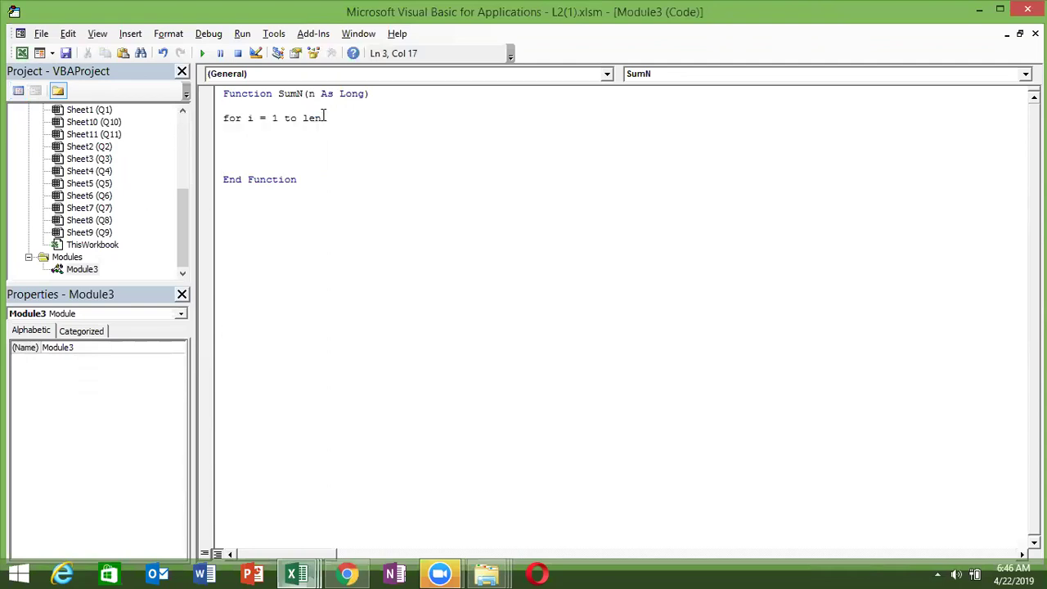
pyautogui.write('(n')
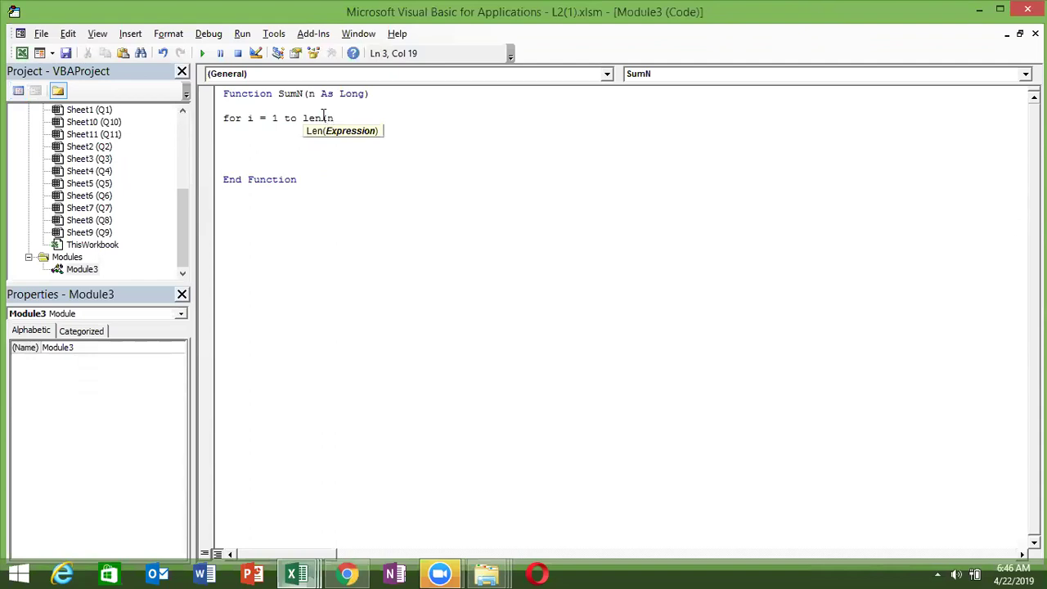
pyautogui.write(')')
pyautogui.press('Return')
pyautogui.press('Return')
pyautogui.press('Return')
pyautogui.write('nex')
pyautogui.press('BackSpace')
pyautogui.write('xt i')
pyautogui.press('Return')
# - Open a blank loop body line and declare Dim r As Long above the loop
pyautogui.click(224, 130)
pyautogui.press('Return')
pyautogui.press('Up')
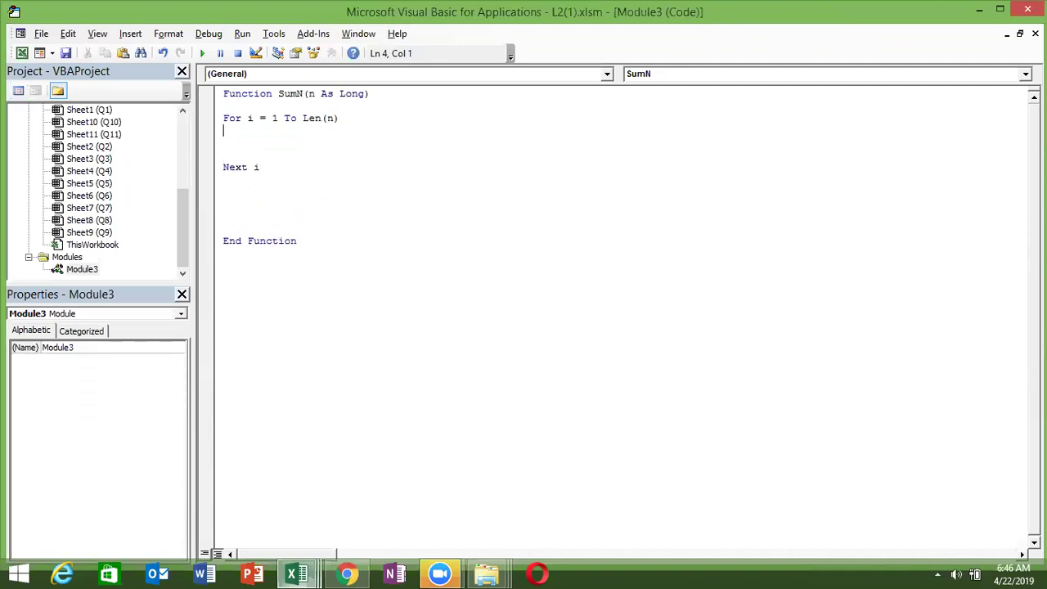
pyautogui.write('s')
pyautogui.press('BackSpace')
pyautogui.press('Up')
pyautogui.press('Up')
pyautogui.press('Return')
pyautogui.press('Up')
pyautogui.write('dim r as ')
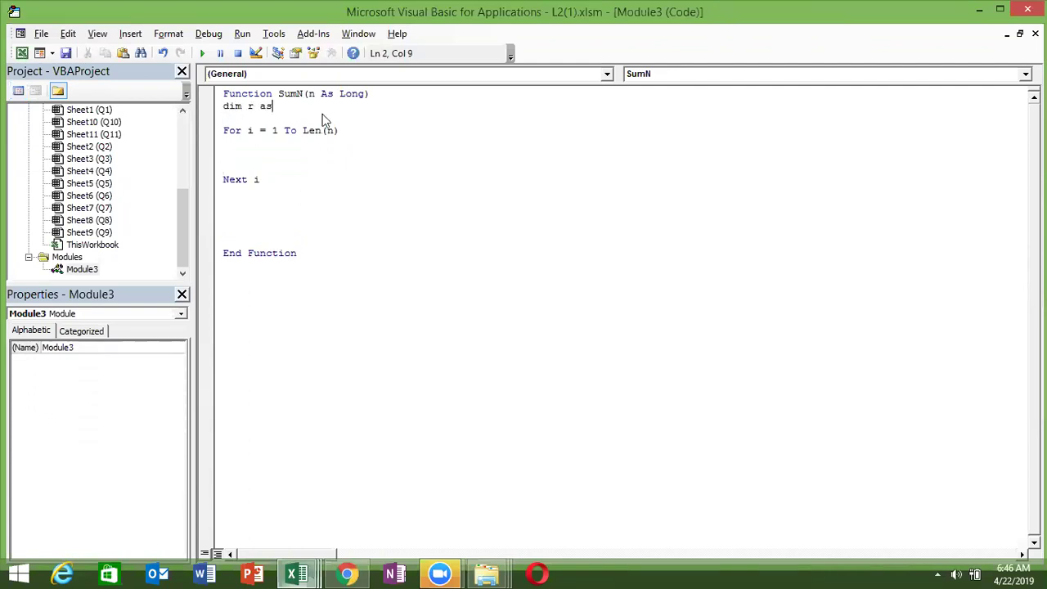
pyautogui.write('long')
pyautogui.press('Tab')
# - Add r = r + i inside the loop and SumN = r after it
pyautogui.click(291, 148)
pyautogui.write('r=r+i')
pyautogui.press('Return')
pyautogui.click(224, 216)
pyautogui.write('SumN = r')
pyautogui.click(318, 168)
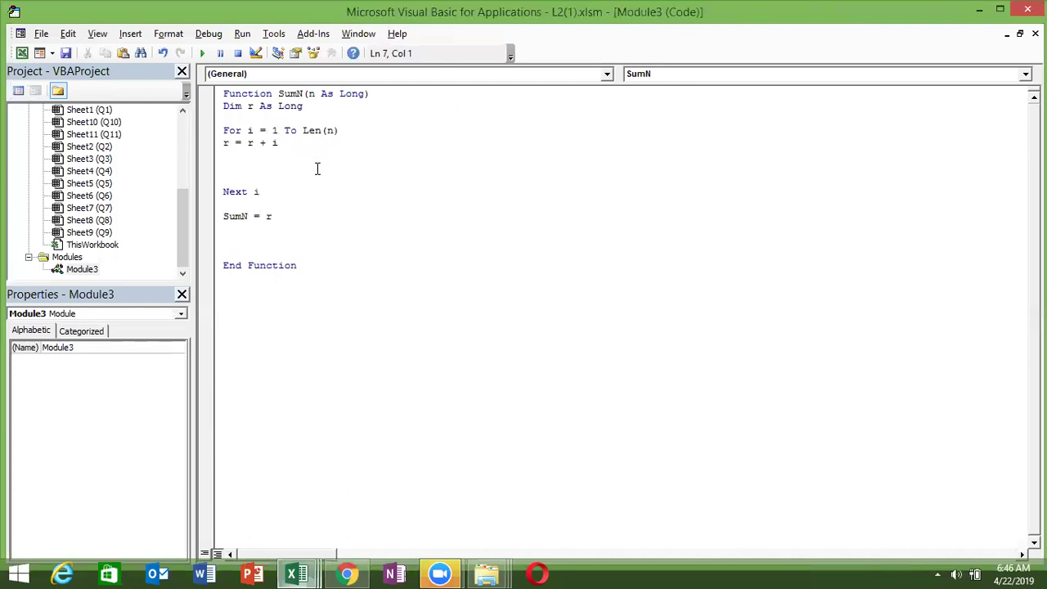
# - Back in Excel, start a =SUM formula in C3
pyautogui.hotkey('alt', 'F11')
pyautogui.write('=sum')
pyautogui.press('Tab')
# - Enter =SumN(A3) in C3, giving 10 for 1495239, then return to the editor
pyautogui.press('BackSpace')
pyautogui.press('BackSpace')
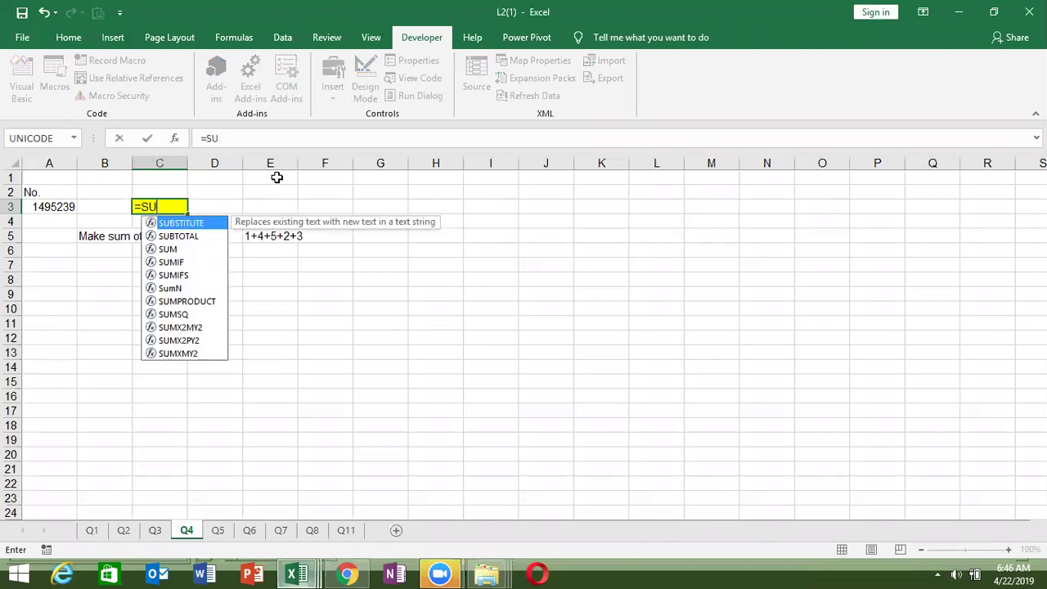
pyautogui.press('Down')
pyautogui.press('Down')
pyautogui.press('Down')
pyautogui.press('Down')
pyautogui.press('Down')
pyautogui.press('Tab')
pyautogui.press('Left')
pyautogui.press('Left')
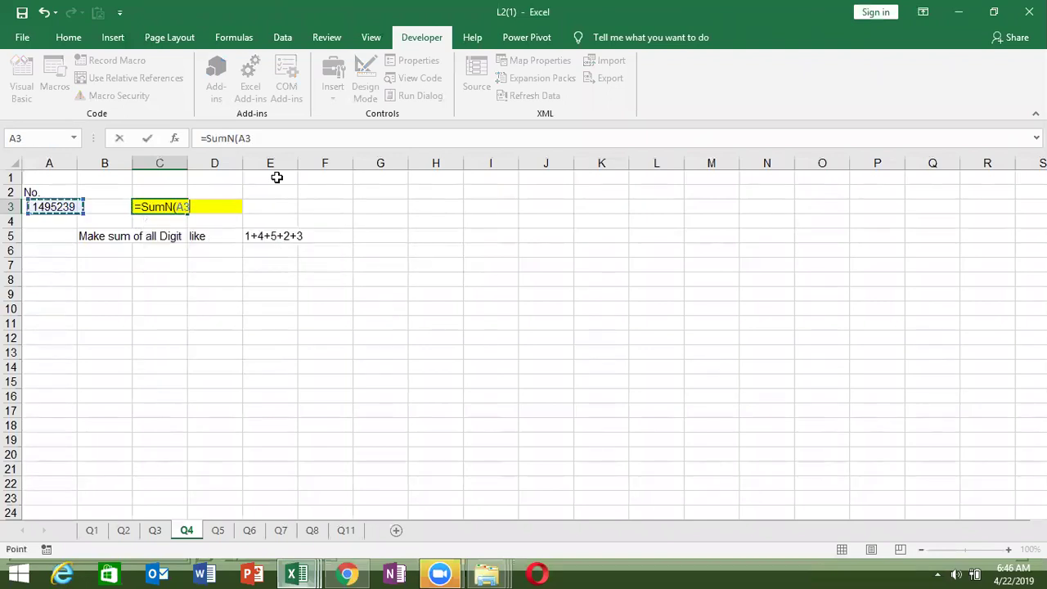
pyautogui.press('Return')
pyautogui.press('Up')
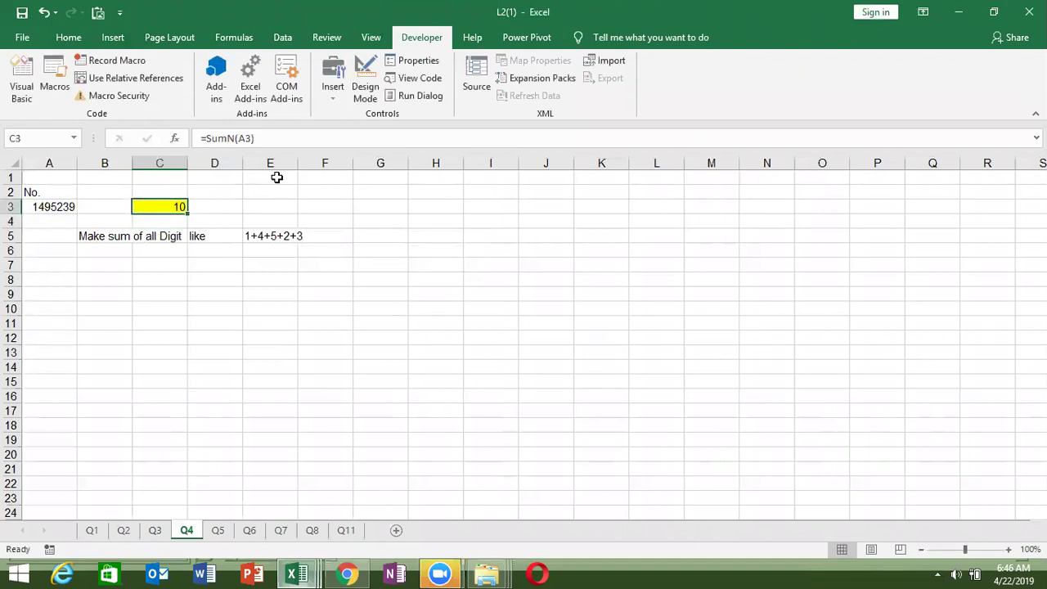
pyautogui.doubleClick(169, 206)
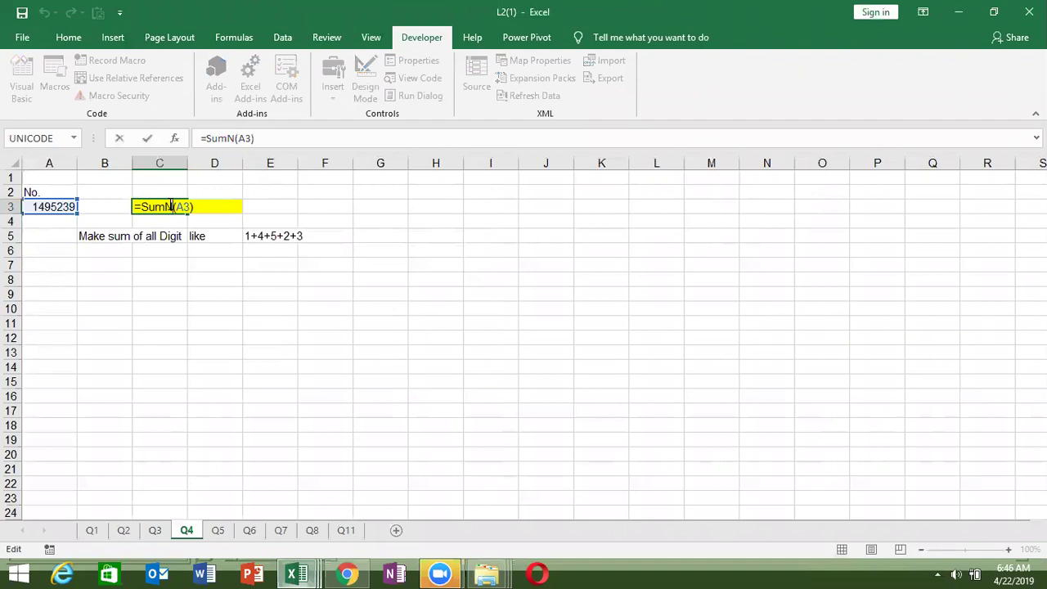
pyautogui.press('Escape')
pyautogui.hotkey('alt', 'Tab')
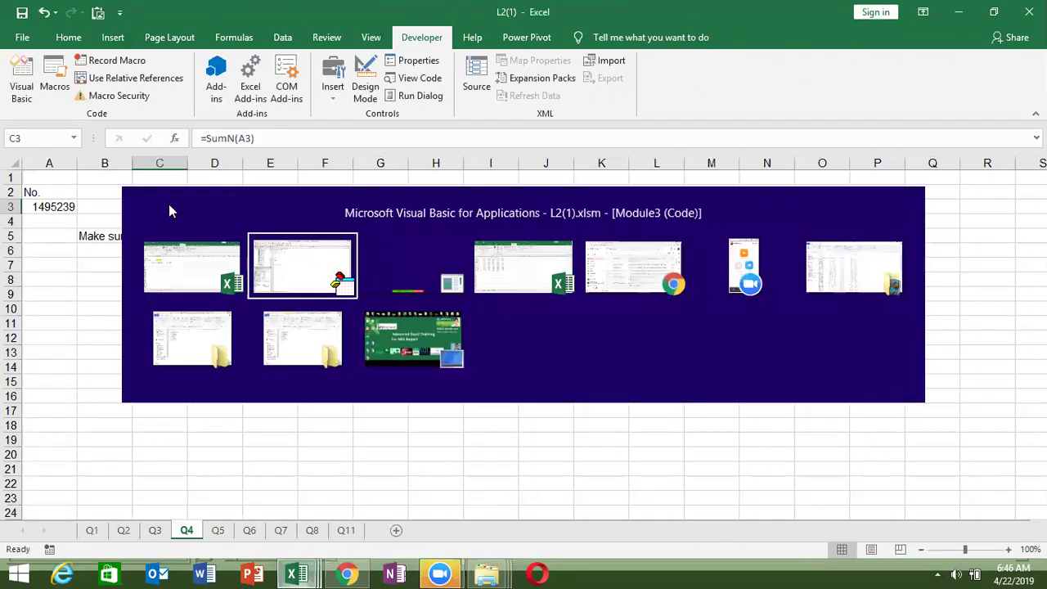
# - Change the loop line to r = r + Mid(n, i, 1) so it adds digits
pyautogui.click(278, 143)
pyautogui.hotkey('shift', 'Left')
pyautogui.press('BackSpace')
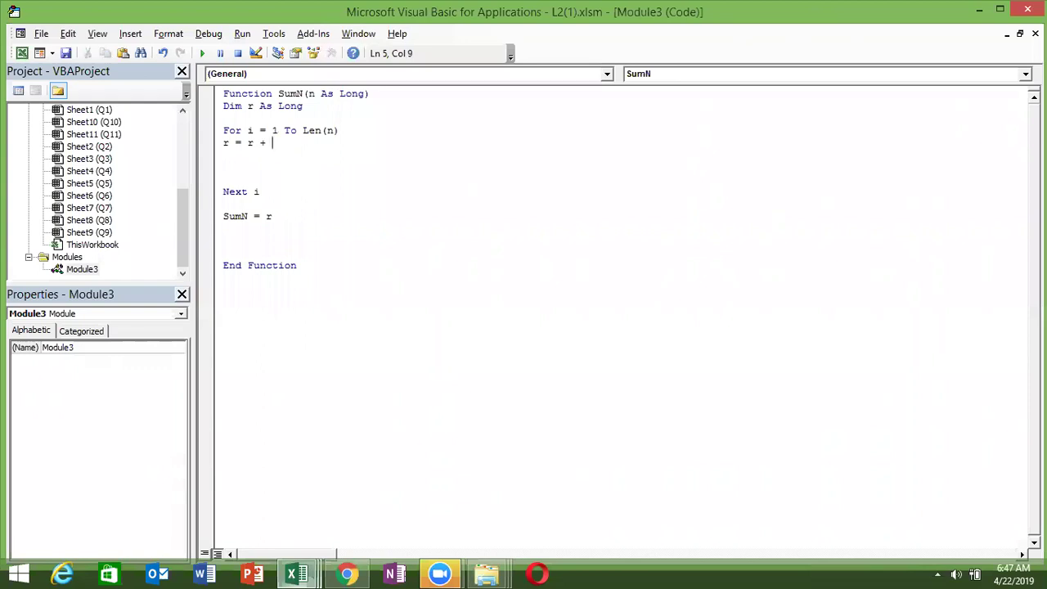
pyautogui.write('mid(')
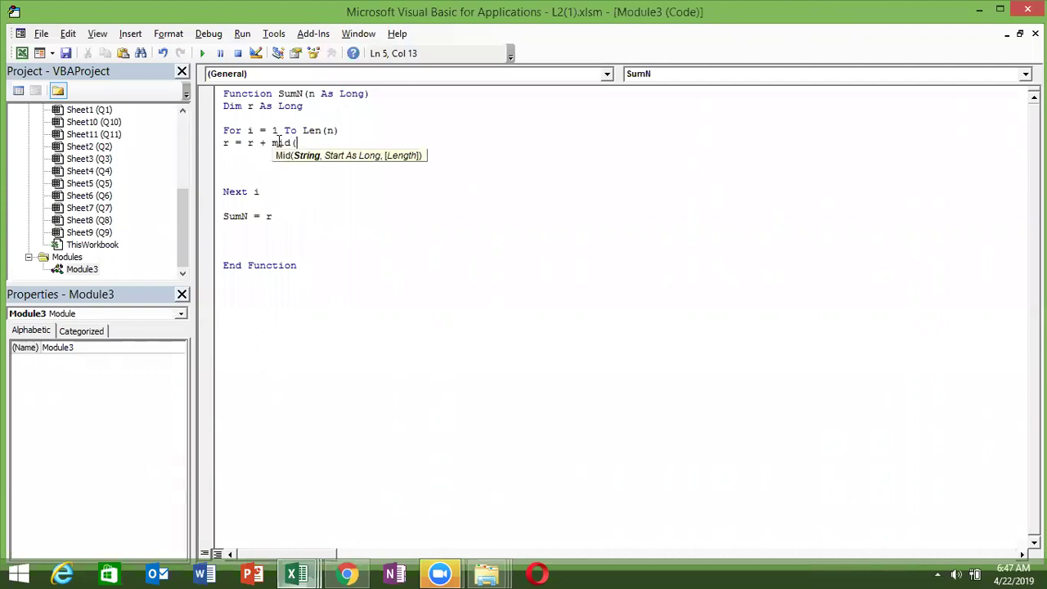
pyautogui.write('n')
pyautogui.write(',i,1')
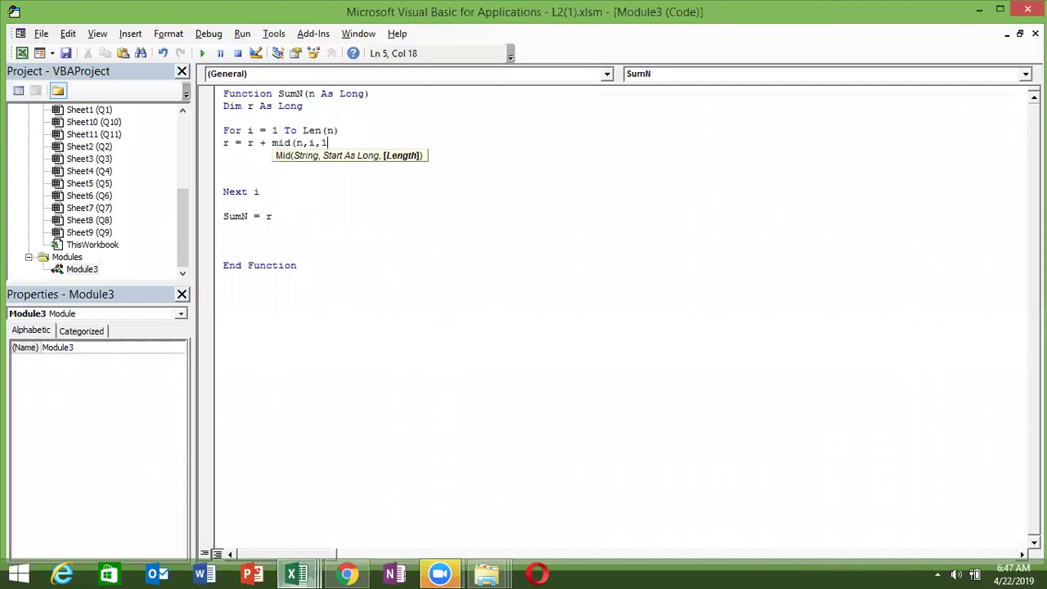
pyautogui.write(')')
pyautogui.click(278, 155)
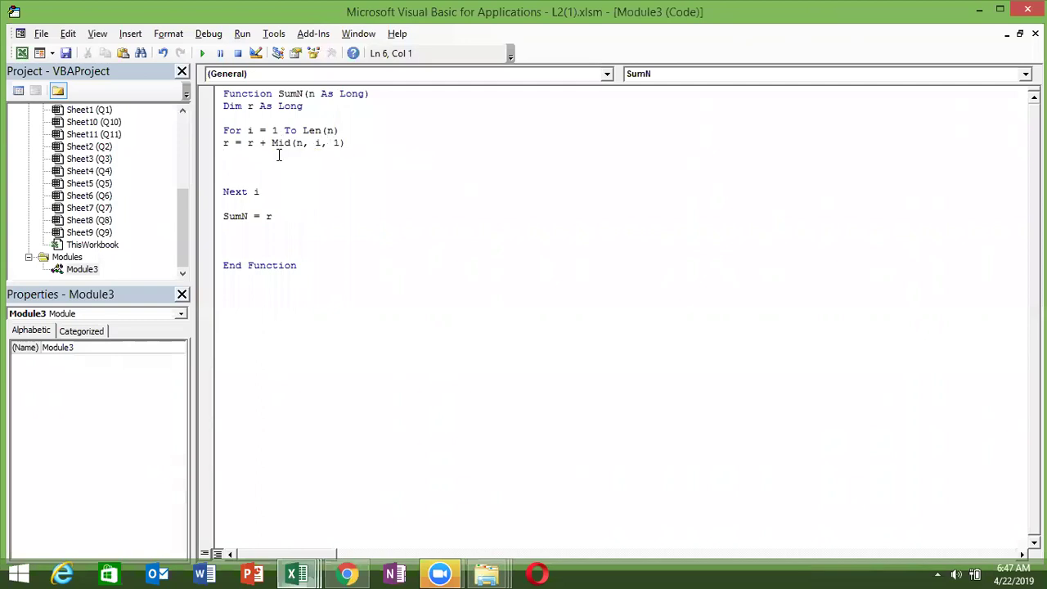
pyautogui.hotkey('alt', 'F11')
# - Recalculate C3's formula and try, then cancel, a =1+4 test formula
pyautogui.doubleClick(172, 205)
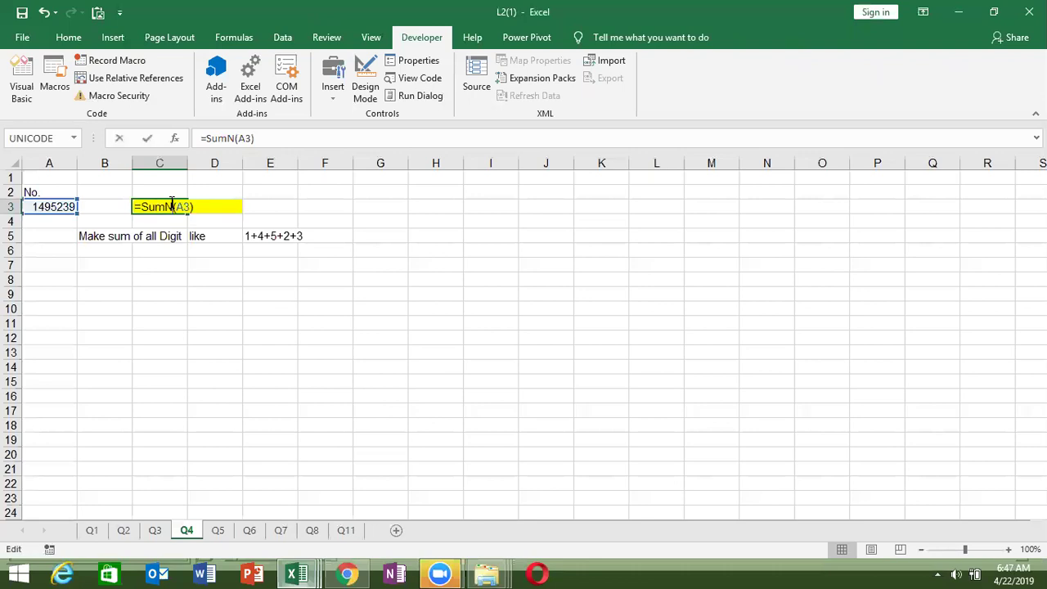
pyautogui.press('Return')
pyautogui.click(170, 203)
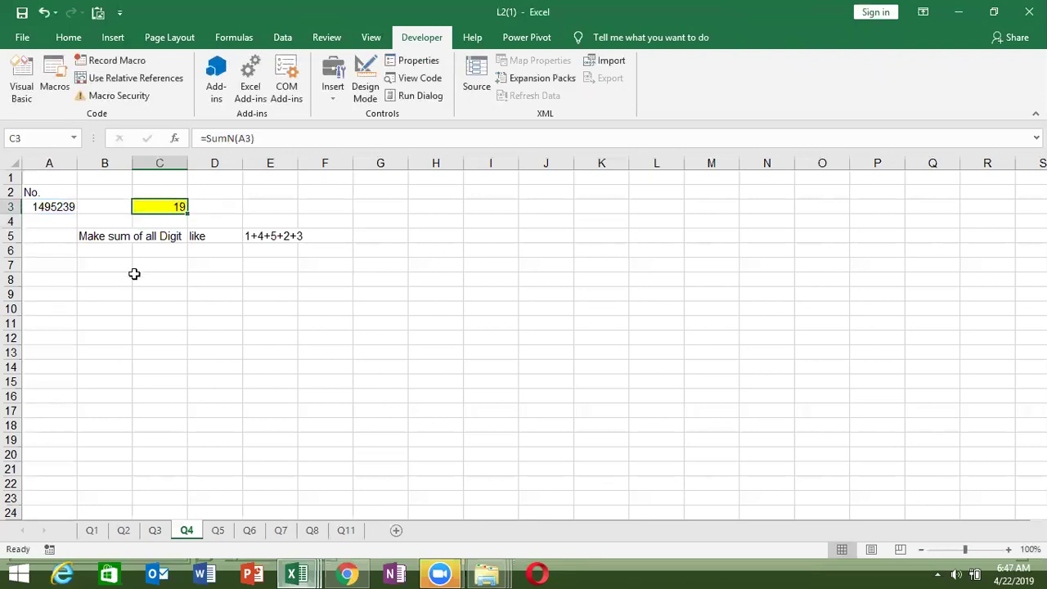
pyautogui.click(46, 246)
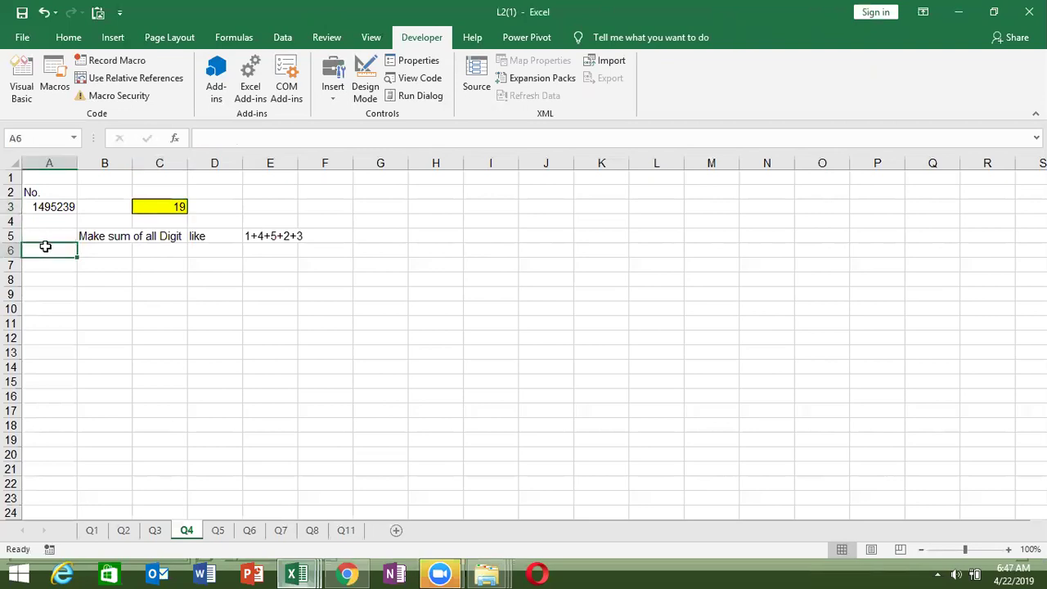
pyautogui.write('=1+4')
pyautogui.press('Escape')
# - Enter 52 into A3, twice
pyautogui.click(58, 207)
pyautogui.write('52')
pyautogui.press('Return')
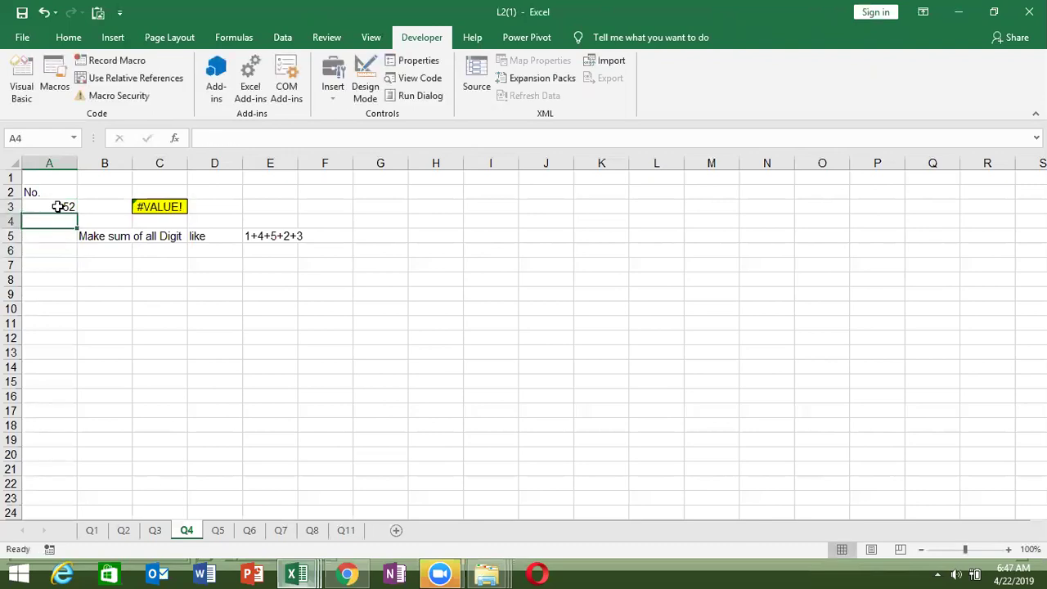
pyautogui.click(65, 206)
pyautogui.write('52')
pyautogui.press('Return')
# - Change A3 to 6582, then back to 52, and switch to the VBA editor
pyautogui.click(63, 204)
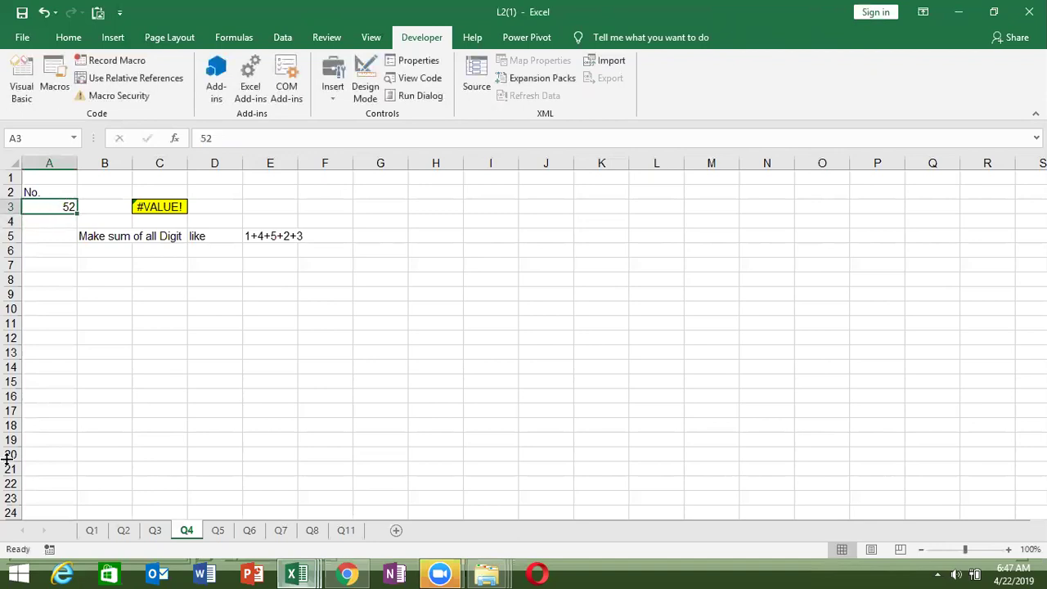
pyautogui.write('6582')
pyautogui.press('Return')
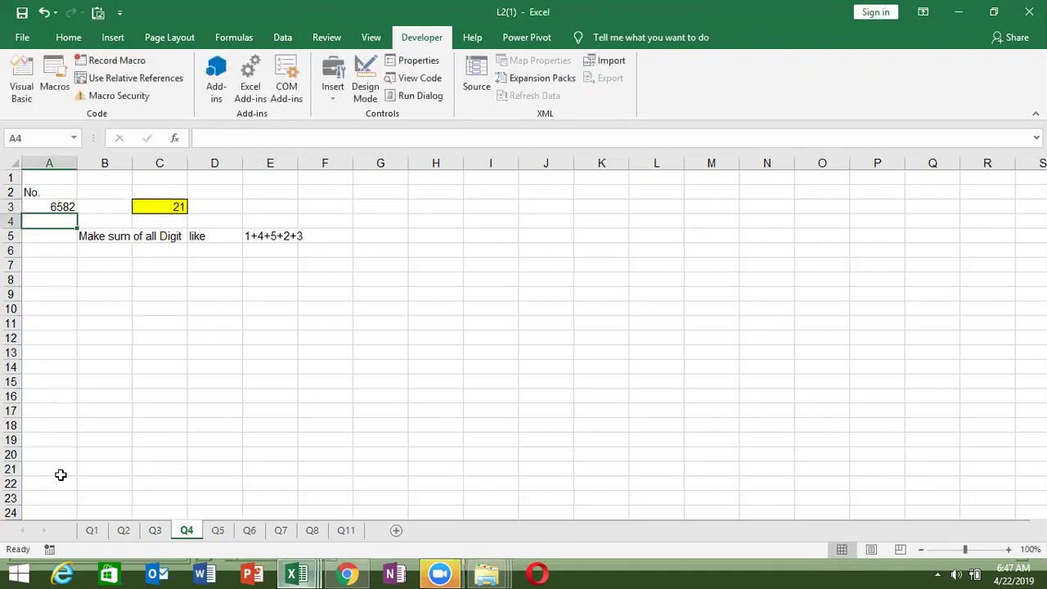
pyautogui.press('Up')
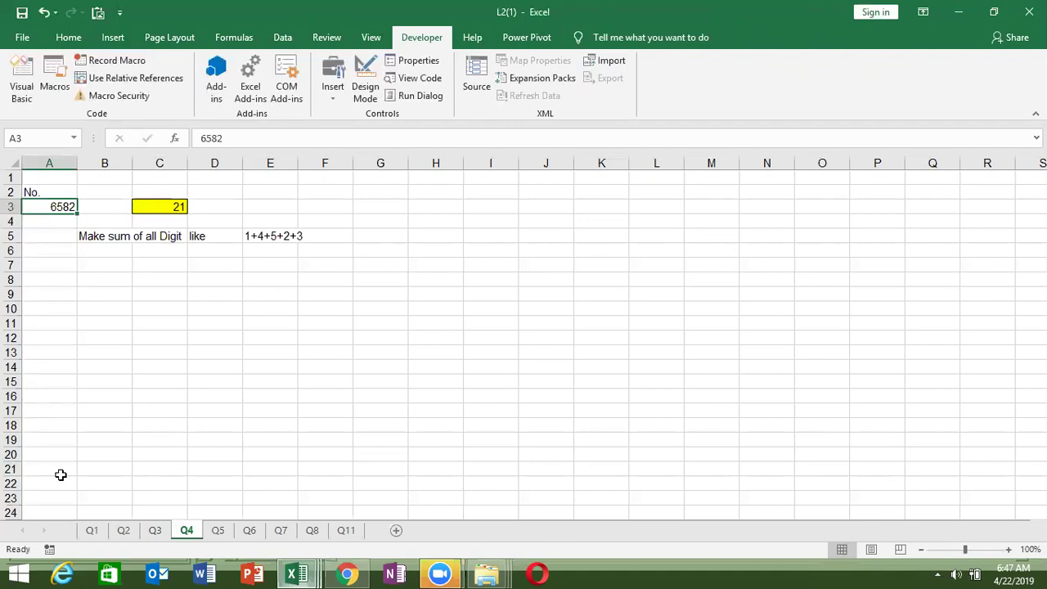
pyautogui.write('52')
pyautogui.press('Return')
pyautogui.press('Up')
pyautogui.hotkey('alt', 'F11')
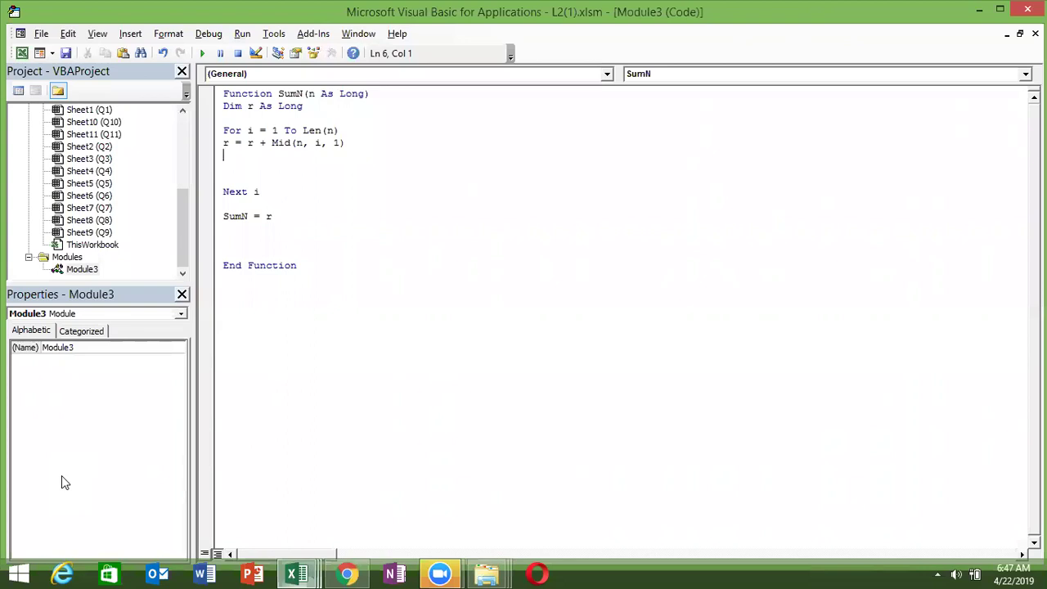
# - Check the =SumN(A3) formula in C3 and enter 5246 into A3
pyautogui.hotkey('alt', 'F11')
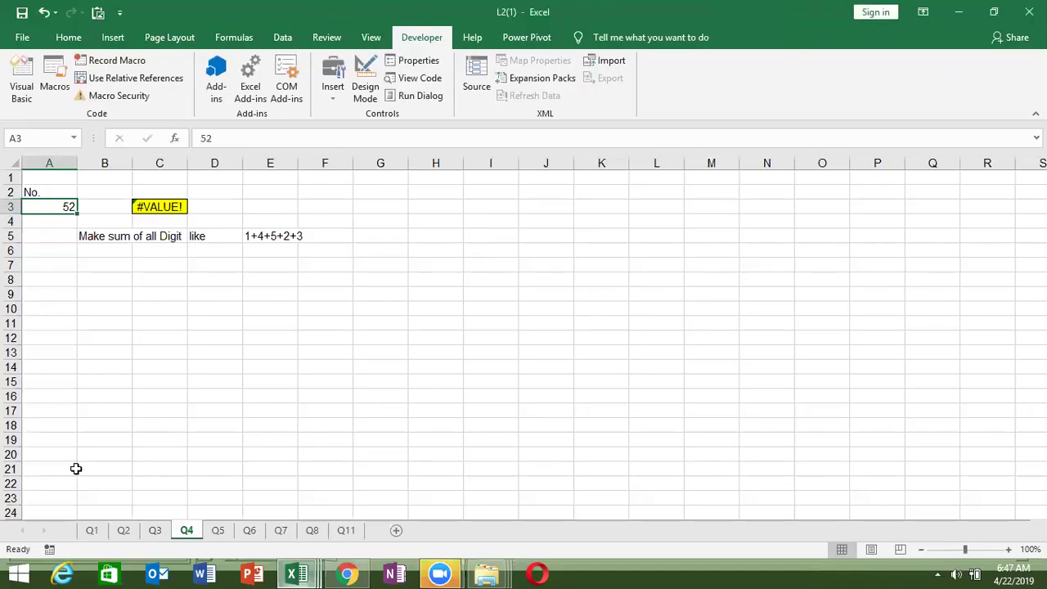
pyautogui.doubleClick(169, 206)
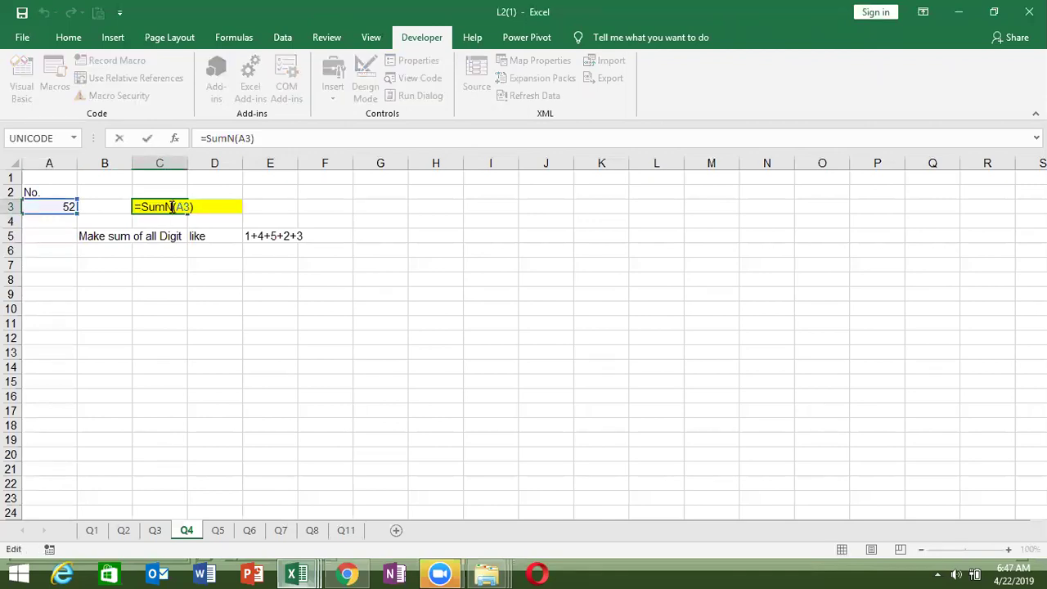
pyautogui.press('Return')
pyautogui.press('Up')
pyautogui.press('Left')
pyautogui.press('Left')
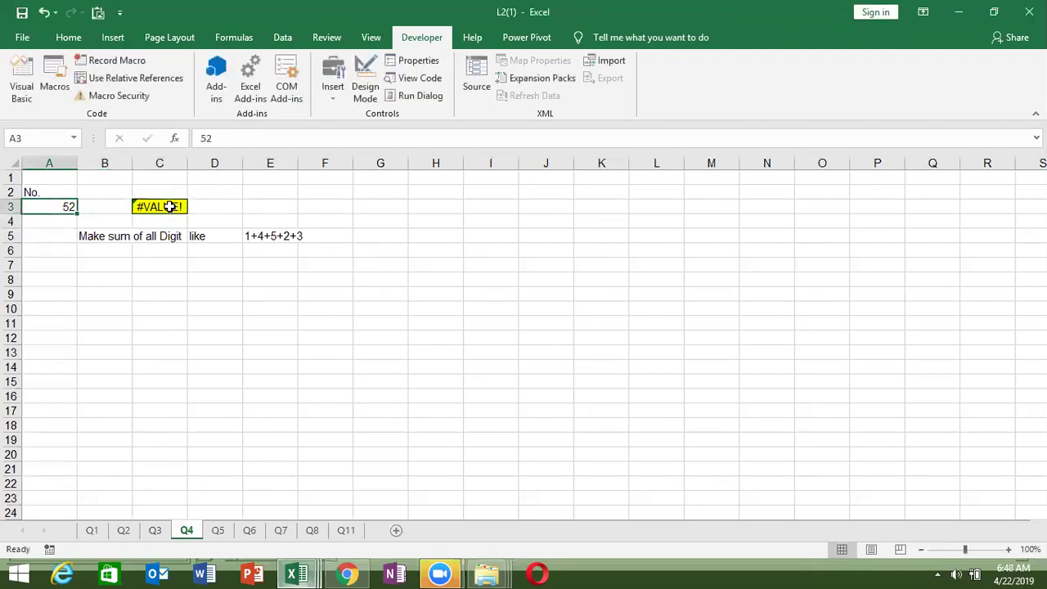
pyautogui.write('5246')
pyautogui.press('Return')
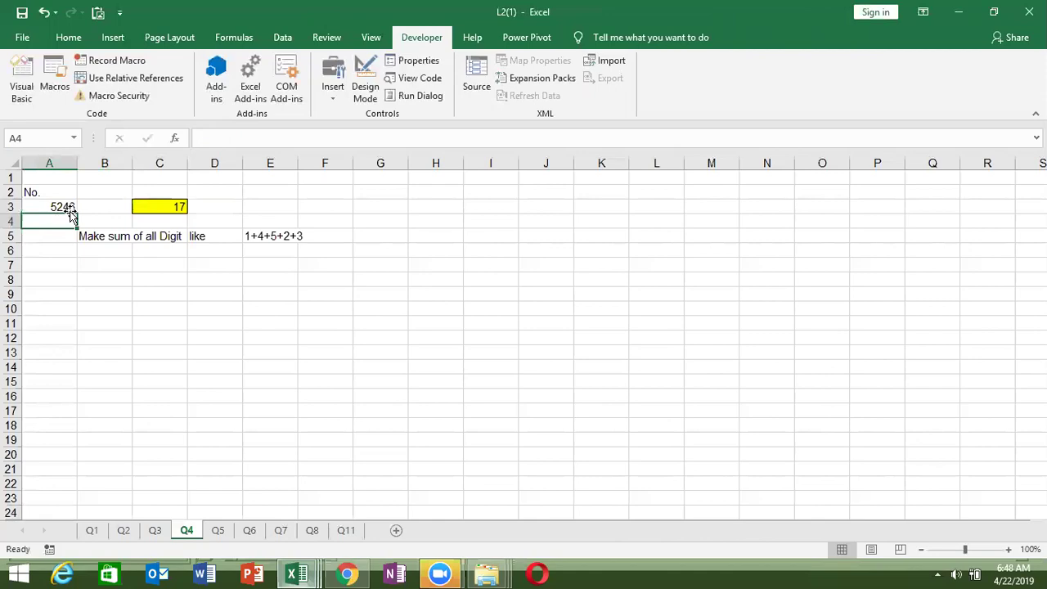
# - Enter 65412 into A3, select C3 showing 16, and switch to the SumN code
pyautogui.hotkey('alt', 'F11')
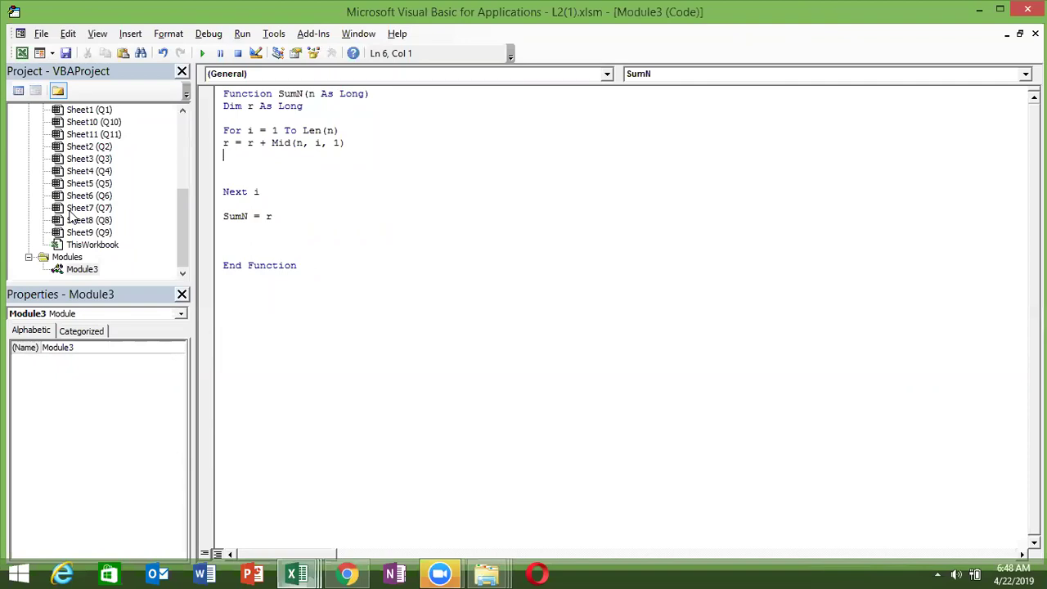
pyautogui.hotkey('alt', 'F11')
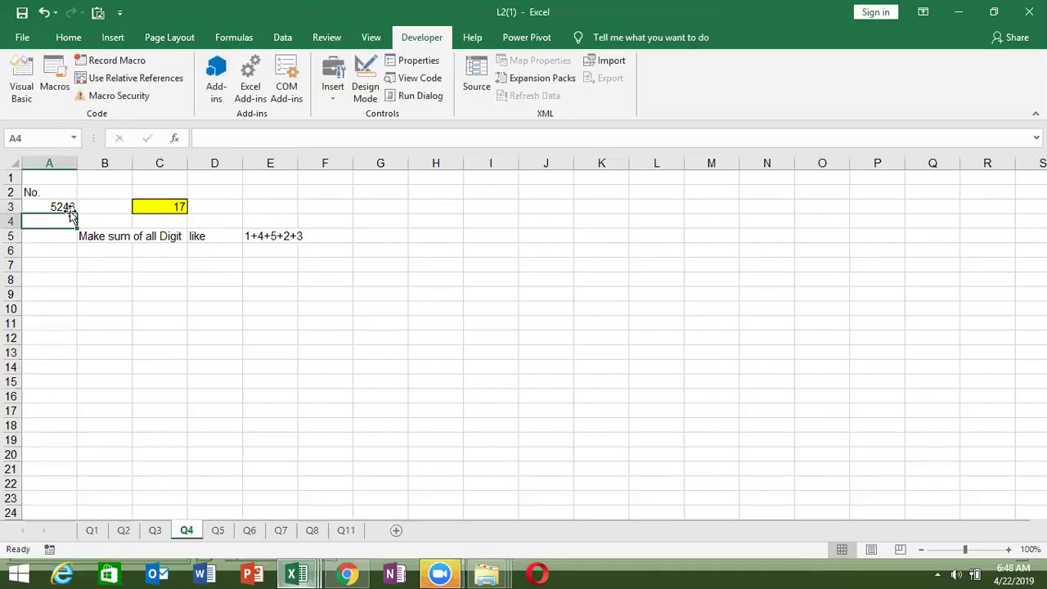
pyautogui.click(70, 207)
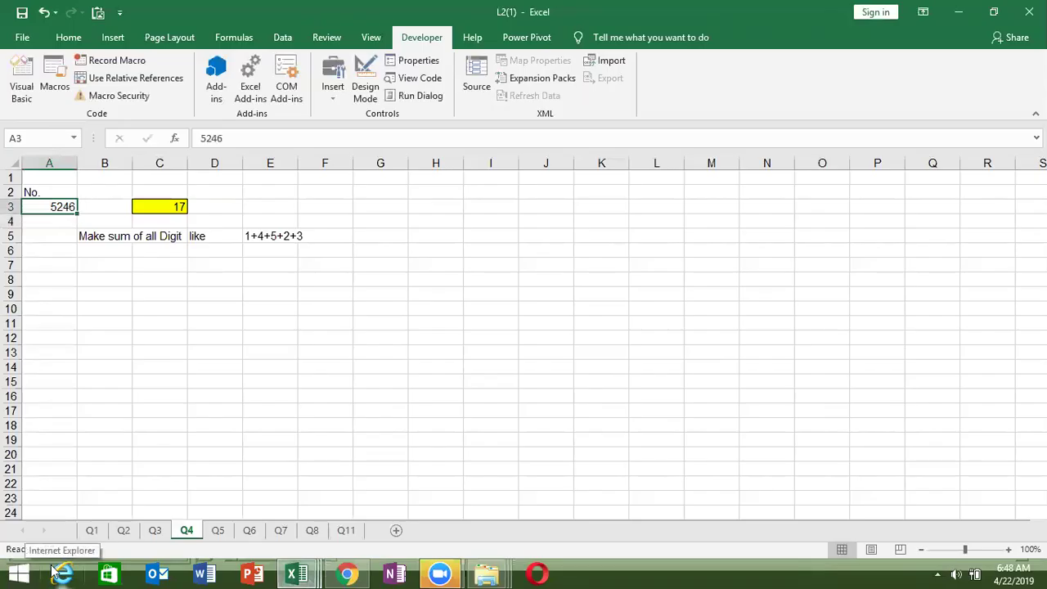
pyautogui.write('65412')
pyautogui.press('Return')
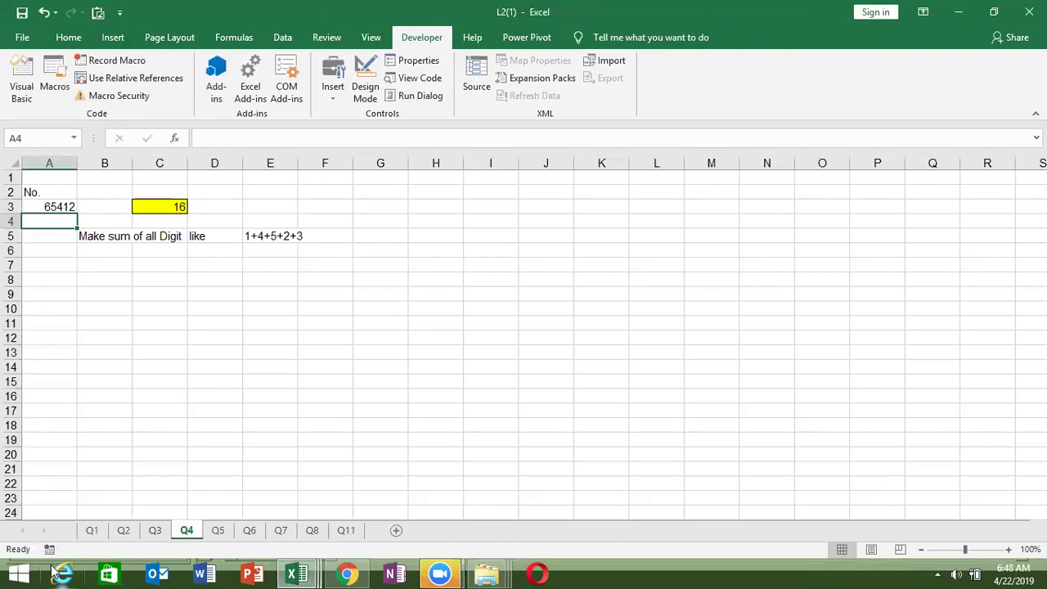
pyautogui.press('Up')
pyautogui.press('Right')
pyautogui.press('Right')
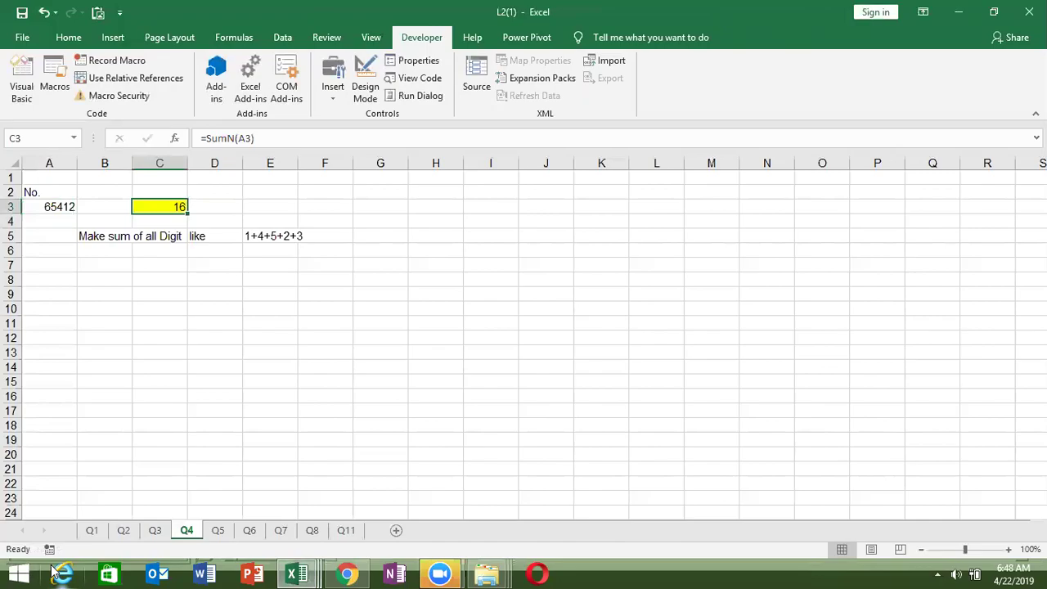
pyautogui.hotkey('alt', 'F11')
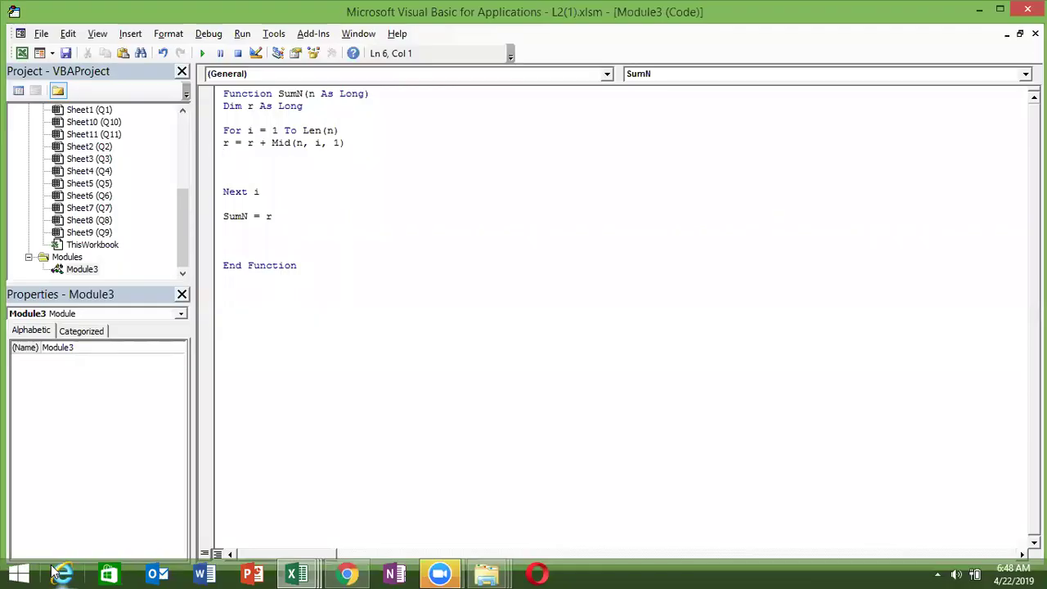
# - Delete the blank loop lines and change the sum to r = r + Val(Mid(n, i, 1))
pyautogui.press('Delete')
pyautogui.press('Delete')
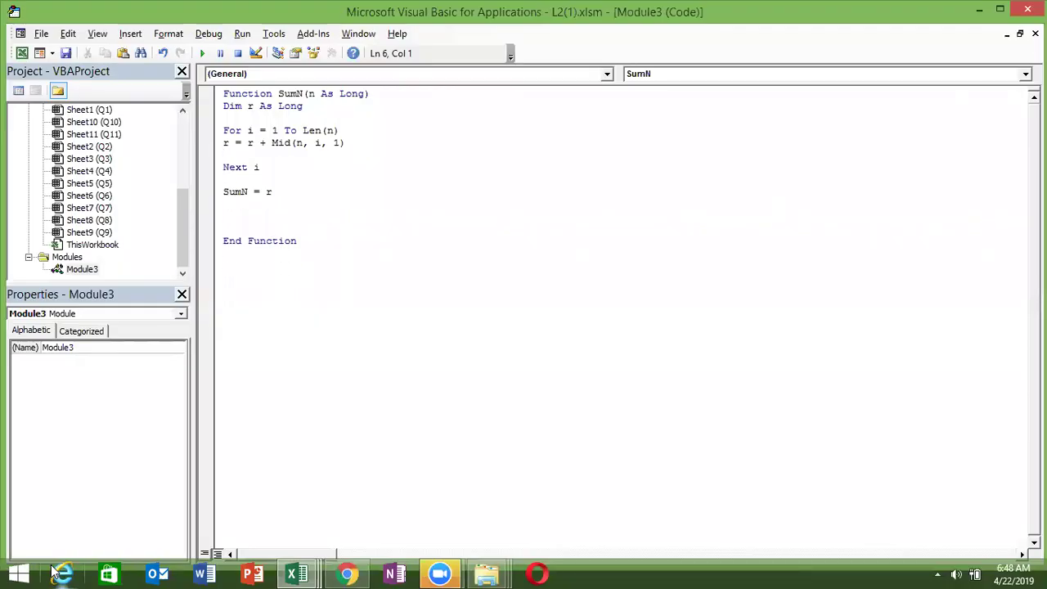
pyautogui.press('Up')
pyautogui.press('Up')
pyautogui.press('Up')
pyautogui.press('Up')
pyautogui.press('Down')
pyautogui.press('Down')
pyautogui.press('Down')
pyautogui.press('Right')
pyautogui.press('Right')
pyautogui.press('Right')
pyautogui.press('Left')
pyautogui.press('Left')
pyautogui.press('Left')
pyautogui.write('val(')
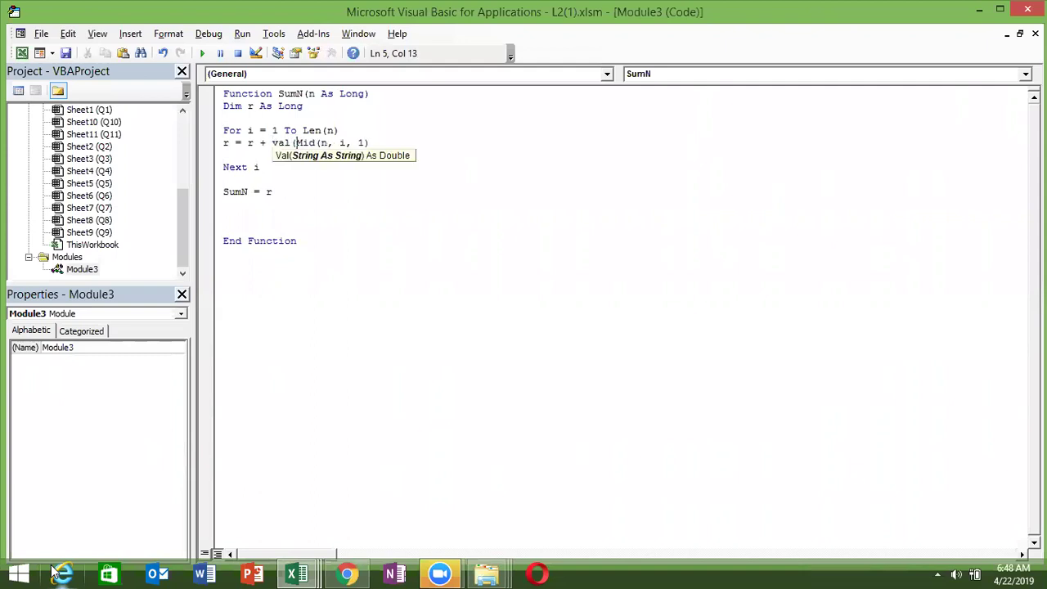
pyautogui.press('Right')
pyautogui.press('Right')
pyautogui.press('Right')
pyautogui.press('Right')
pyautogui.press('Right')
pyautogui.press('Right')
pyautogui.press('Right')
pyautogui.press('Right')
pyautogui.press('Right')
pyautogui.write(')')
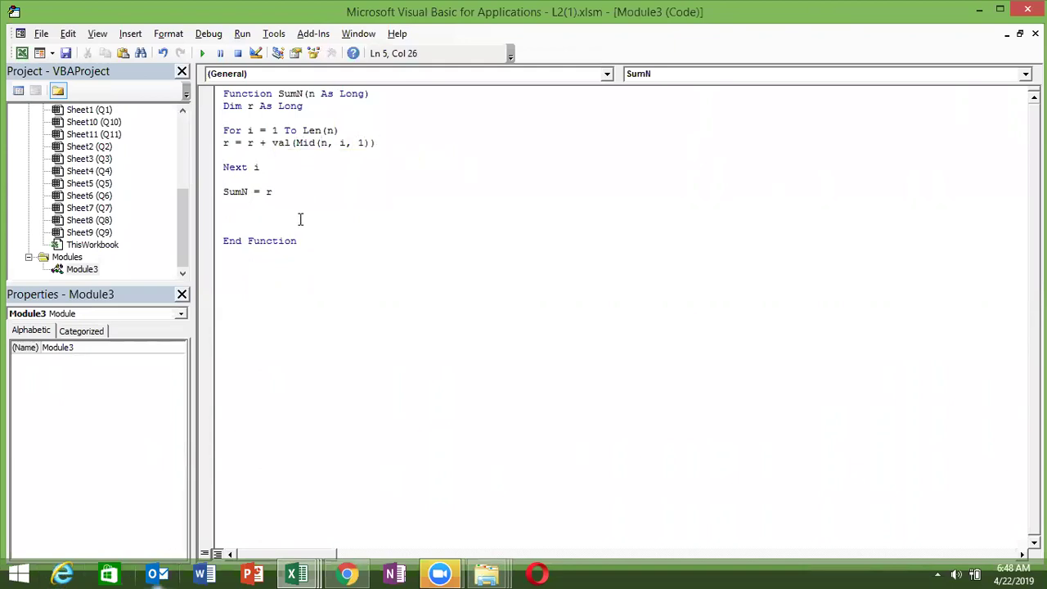
pyautogui.click(286, 187)
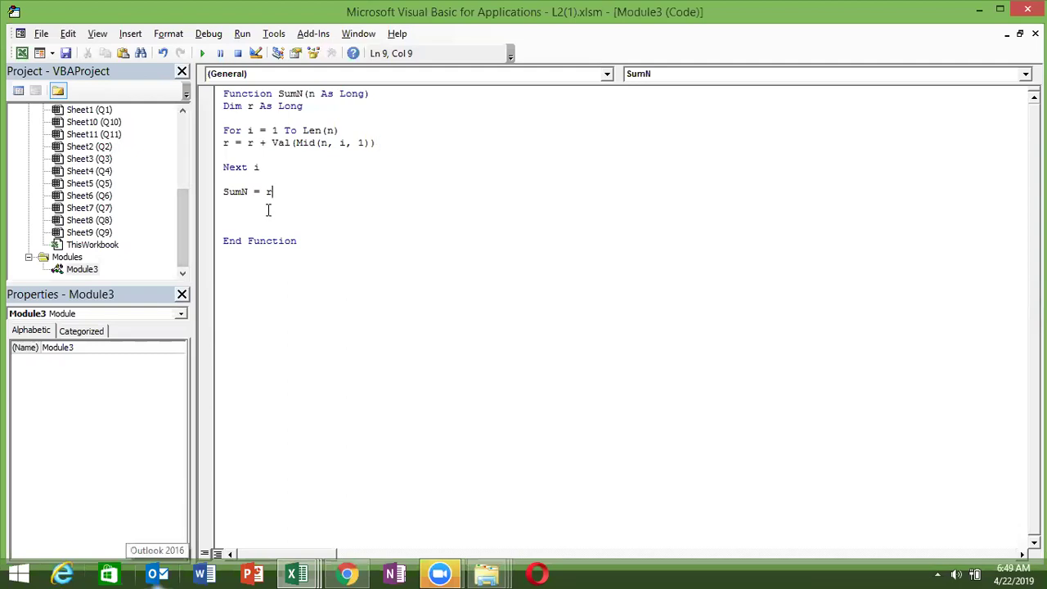
pyautogui.click(255, 143)
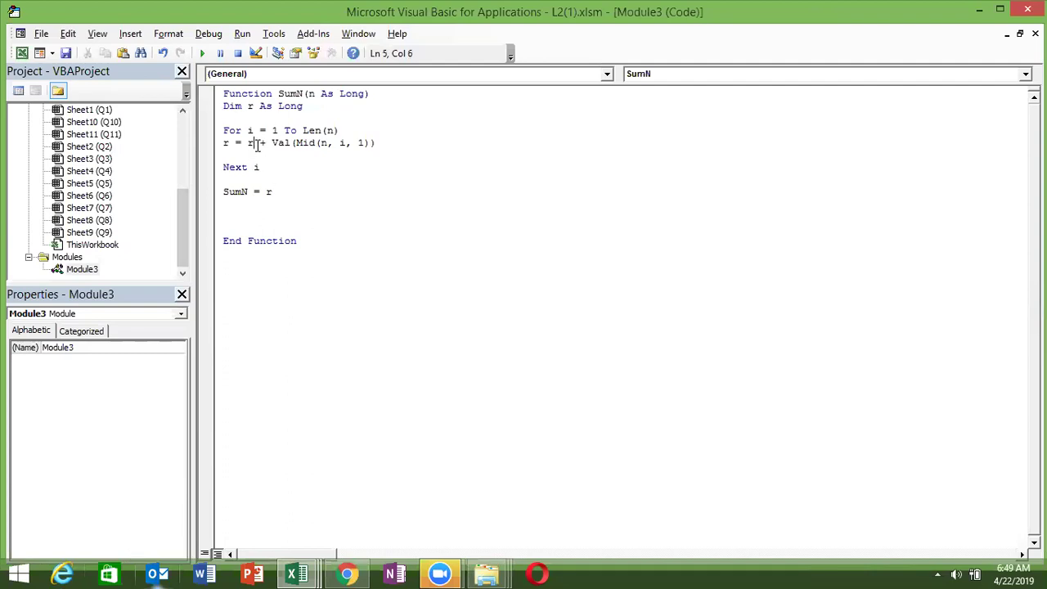
pyautogui.click(278, 145)
# - Recommit C3's =SumN(A3) so it recalculates to 16, then return to the SumN code
pyautogui.hotkey('alt', 'F11')
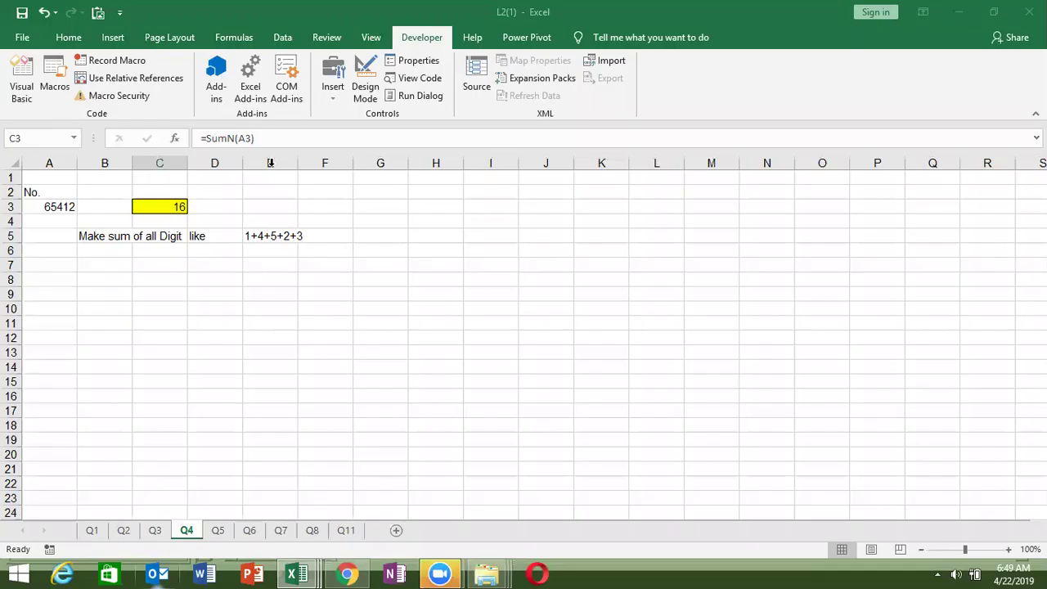
pyautogui.doubleClick(180, 207)
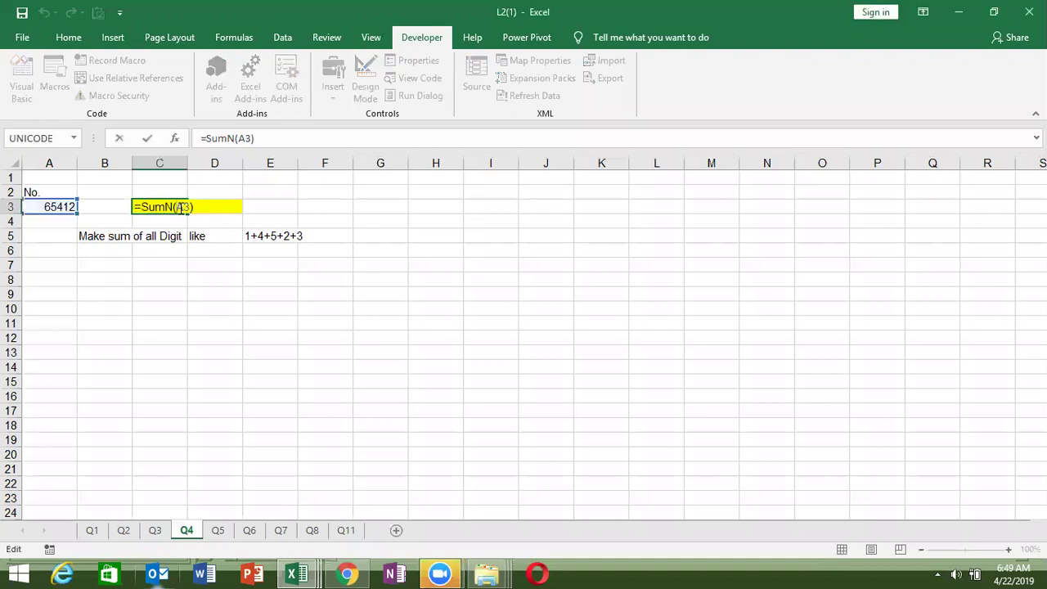
pyautogui.press('Return')
pyautogui.hotkey('alt', 'F11')
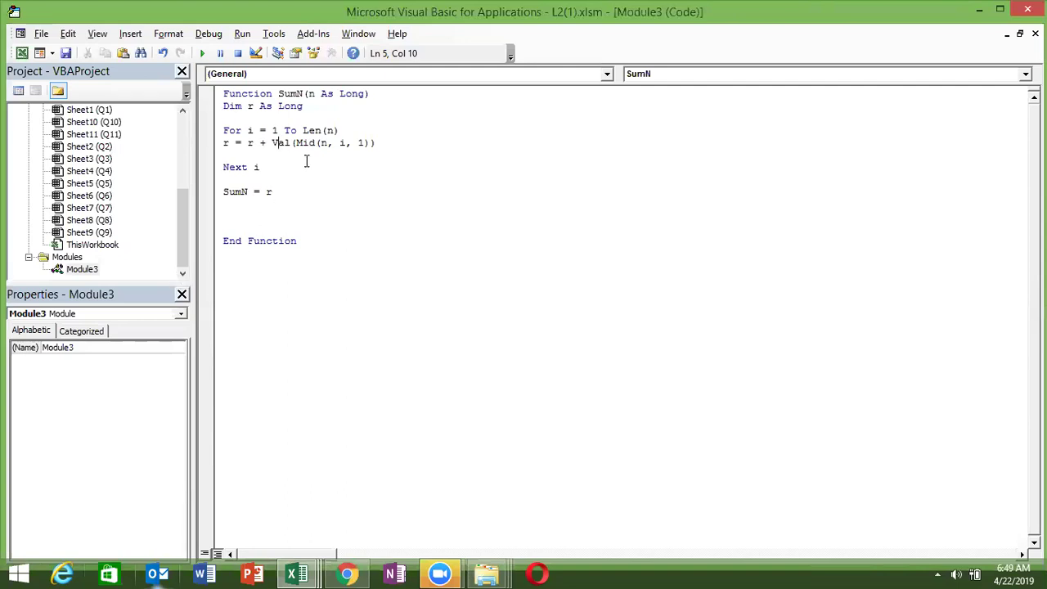
# - Highlight Mid and its n, i and 1 arguments in turn to explain them
pyautogui.doubleClick(305, 143)
pyautogui.moveTo(320, 143); pyautogui.dragTo(332, 144)
pyautogui.doubleClick(343, 143)
pyautogui.doubleClick(361, 143)
pyautogui.click(369, 153)
pyautogui.hotkey('alt', 'Tab')
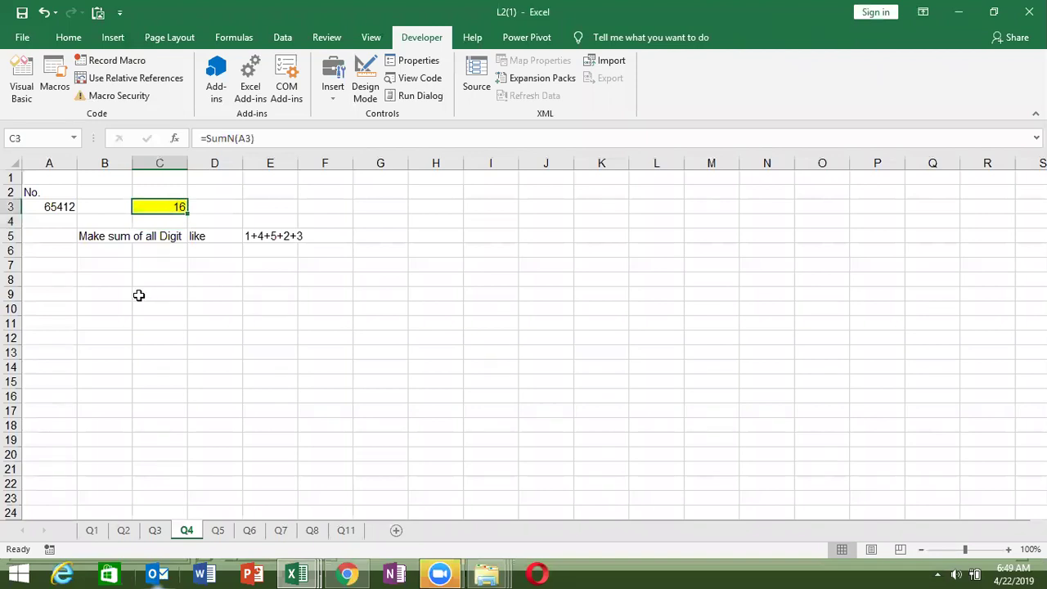
# - Enter the manual check sum =6+5+4+1+2 in B8
pyautogui.click(118, 280)
pyautogui.write('=6+')
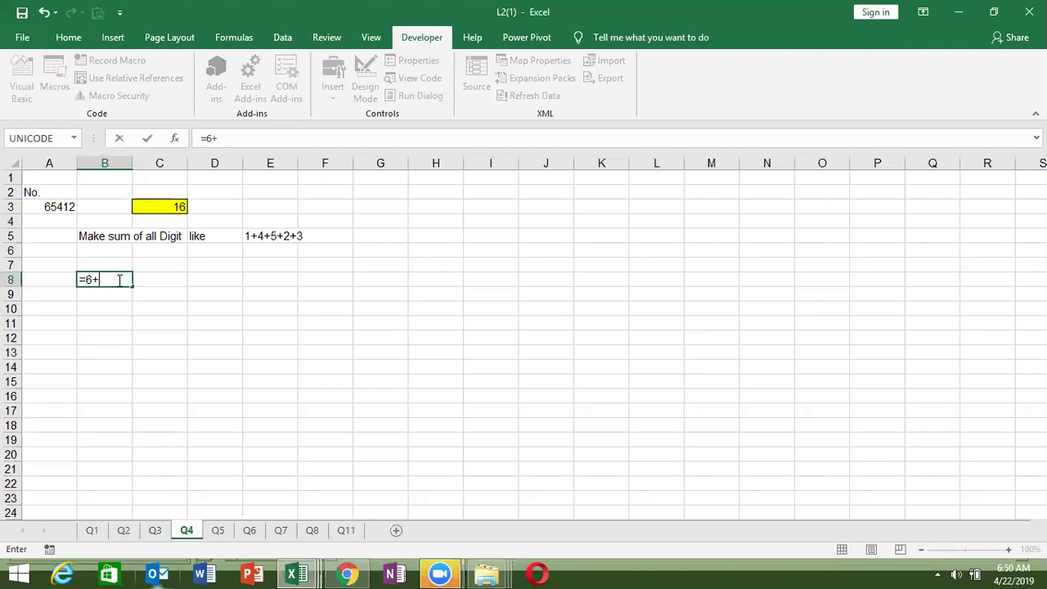
pyautogui.write('5+4+1+2')
pyautogui.press('Return')
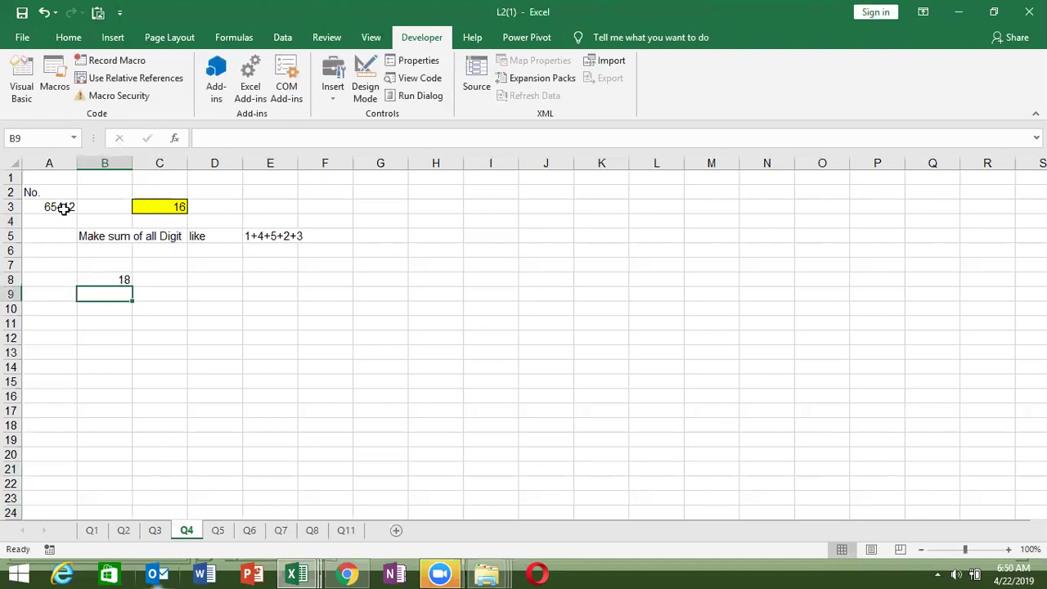
# - Shorten A3 to 6541 by removing its last digit, so C3 shows 16
pyautogui.doubleClick(63, 208)
pyautogui.press('BackSpace')
pyautogui.press('Return')
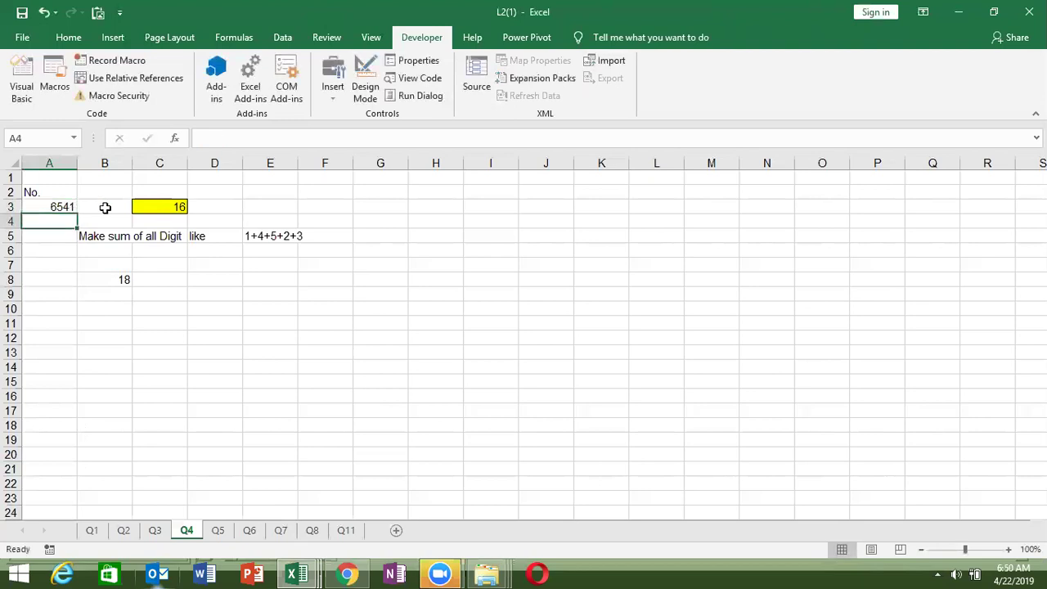
pyautogui.click(158, 205)
pyautogui.press('Up')
pyautogui.press('Up')
pyautogui.press('Down')
pyautogui.press('Down')
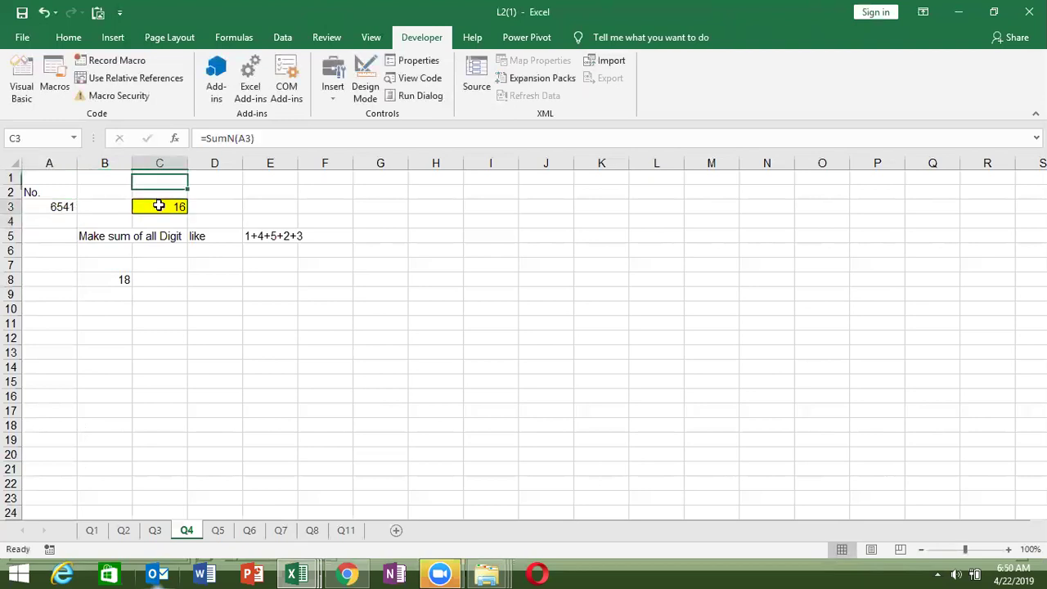
# - Inspect C3's =SumN(A3) formula unchanged, then bring up the SumN code in the VBA editor
pyautogui.doubleClick(158, 205)
pyautogui.press('Return')
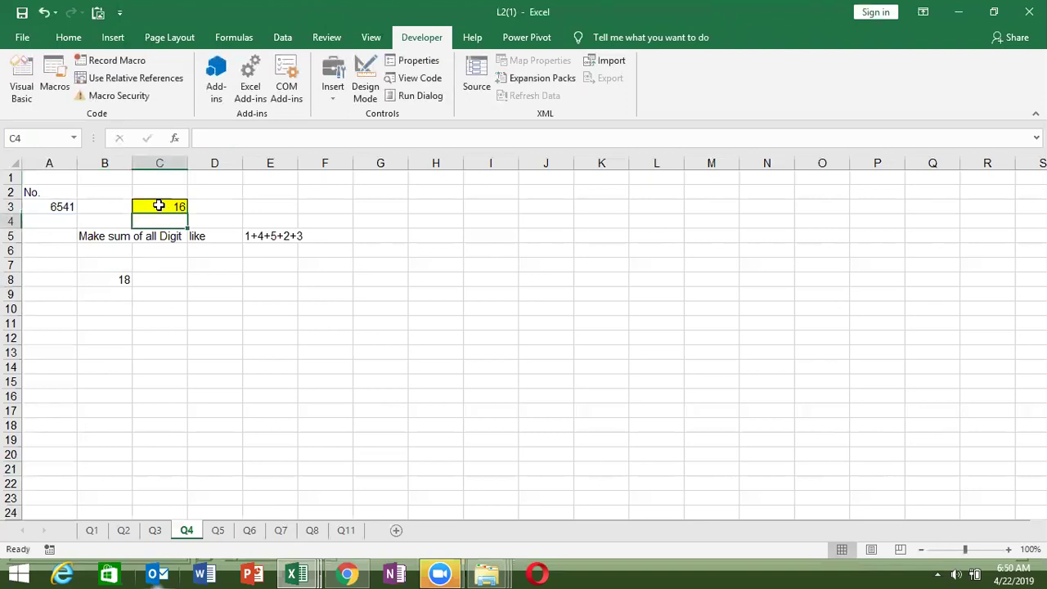
pyautogui.click(71, 207)
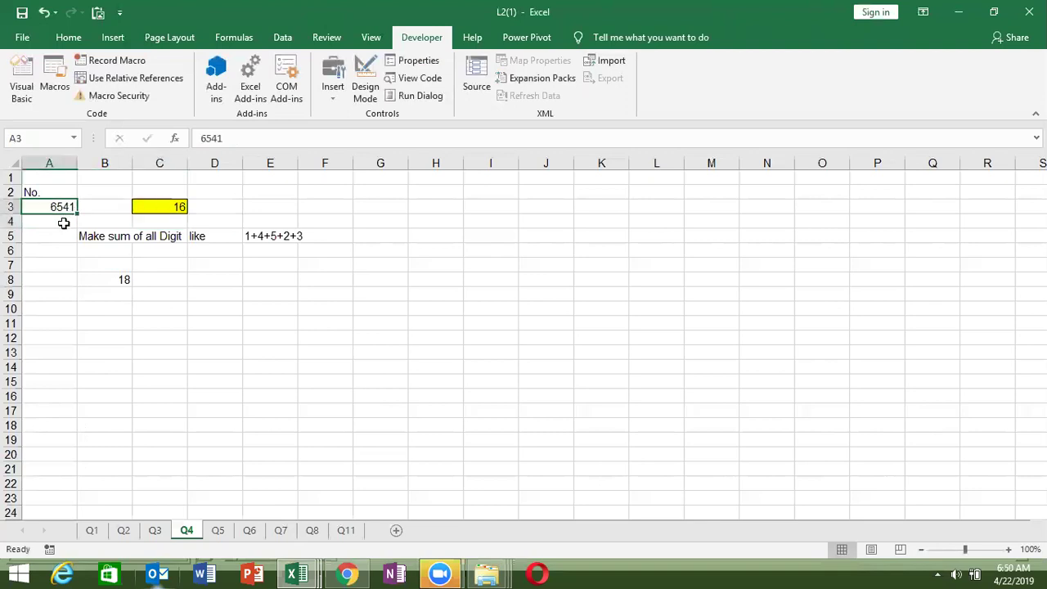
pyautogui.hotkey('alt', 'F11')
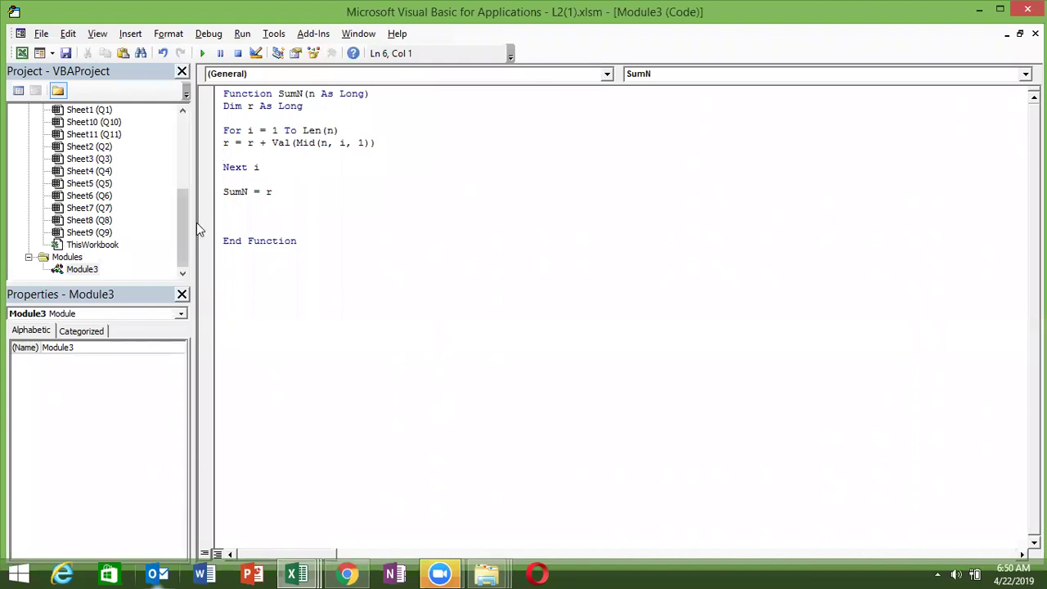
# - Review SumN's declaration and digit loop lines, then go back to sheet Q4
pyautogui.moveTo(306, 107)
pyautogui.mouseDown()
pyautogui.moveTo(318, 95)
pyautogui.moveTo(319, 143)
pyautogui.mouseUp()
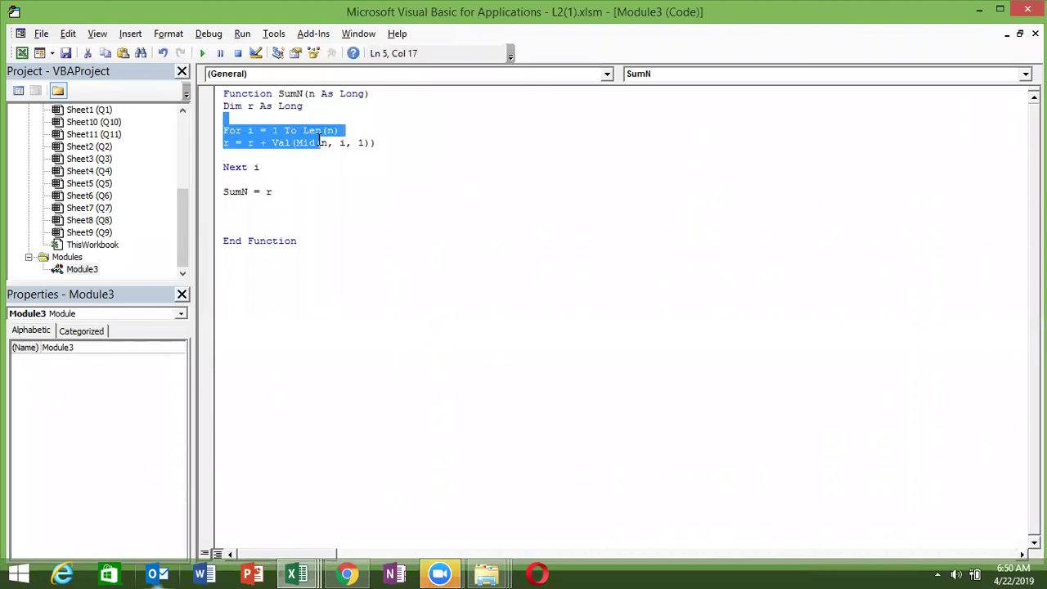
pyautogui.click(332, 131)
pyautogui.hotkey('alt', 'F11')
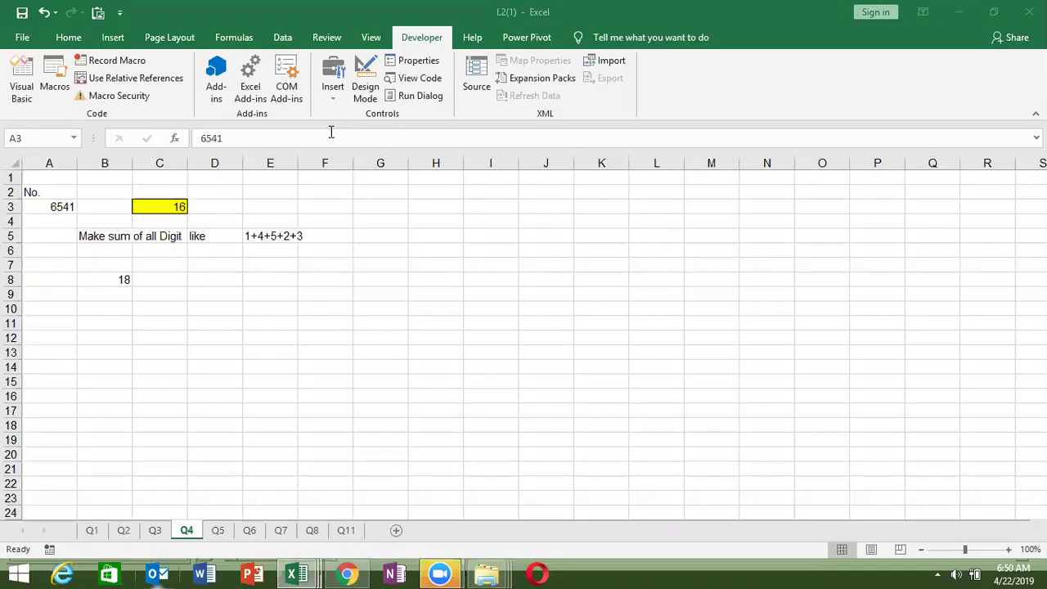
# - Replace A3 with '6542 so it is stored as text
pyautogui.press('Delete')
pyautogui.write("'")
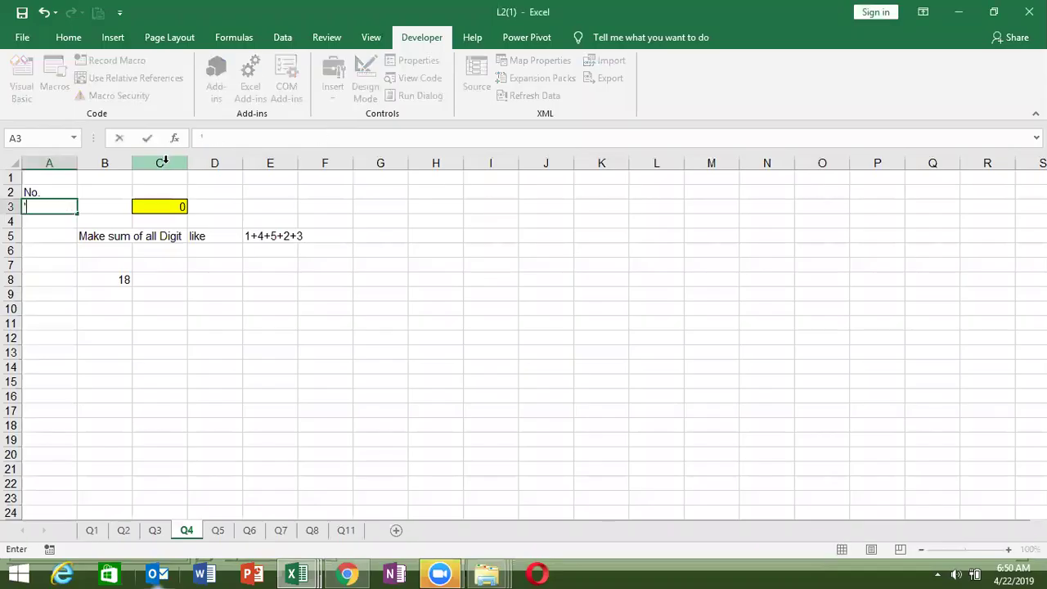
pyautogui.write('6542')
pyautogui.press('Return')
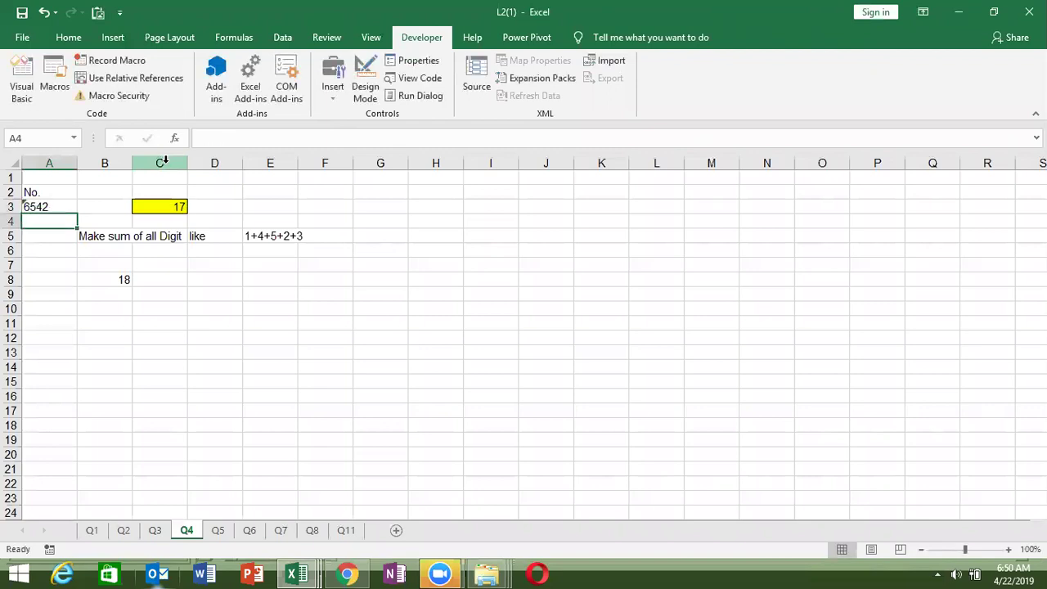
pyautogui.press('Up')
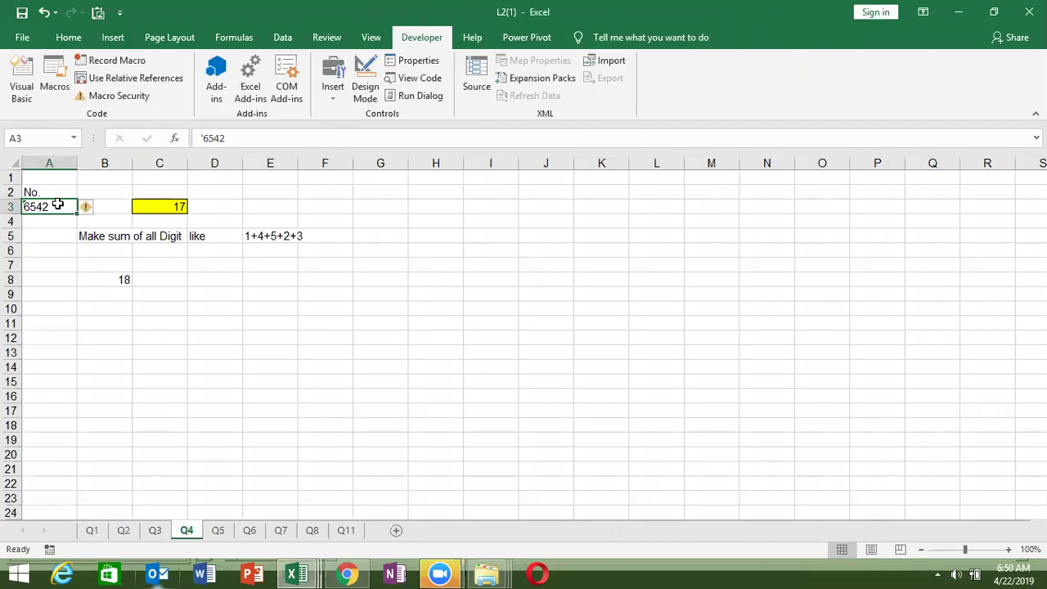
# - Extend A3's text to 65428, then select the Long type in SumN's declaration
pyautogui.doubleClick(58, 204)
pyautogui.write('8')
pyautogui.press('Return')
pyautogui.press('Up')
pyautogui.hotkey('alt', 'F11')
pyautogui.doubleClick(343, 94)
# - Change SumN's parameter type from Long to String
pyautogui.press('Delete')
pyautogui.press('Delete')
pyautogui.hotkey('ctrl', 'space')
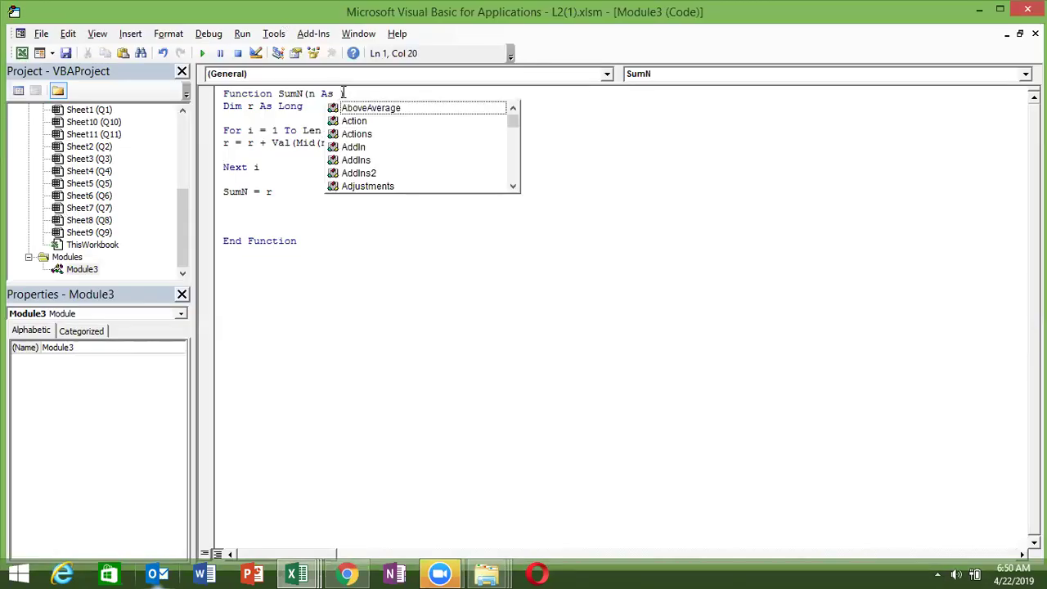
pyautogui.write('s Str')
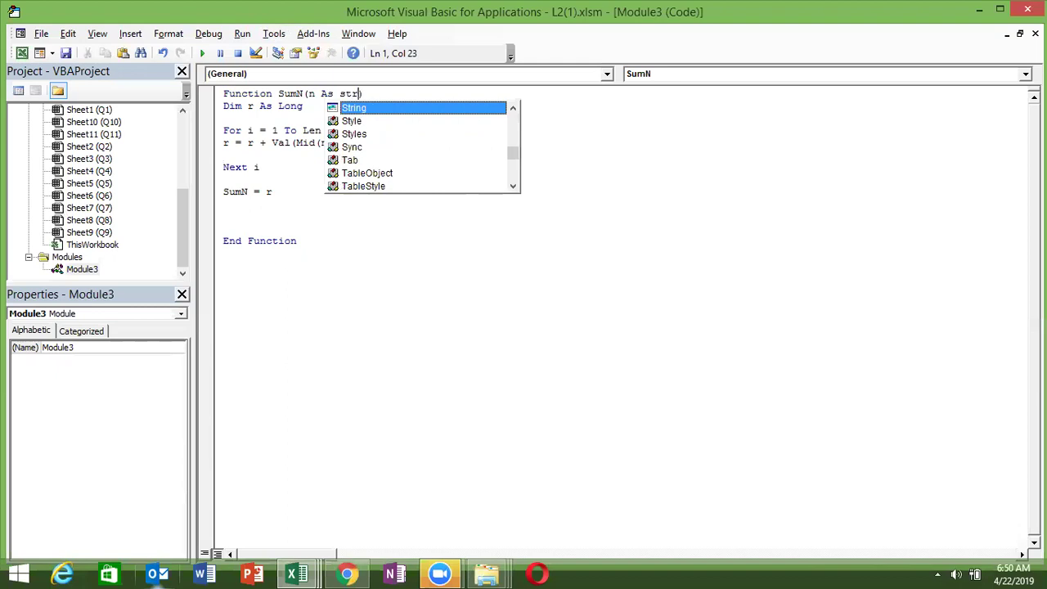
pyautogui.press('Tab')
pyautogui.click(344, 144)
pyautogui.click(343, 160)
# - Re-enter A3's 65428 in Excel so C3 recalculates to 25
pyautogui.hotkey('alt', 'F11')
pyautogui.doubleClick(50, 204)
pyautogui.press('Return')
pyautogui.click(54, 205)
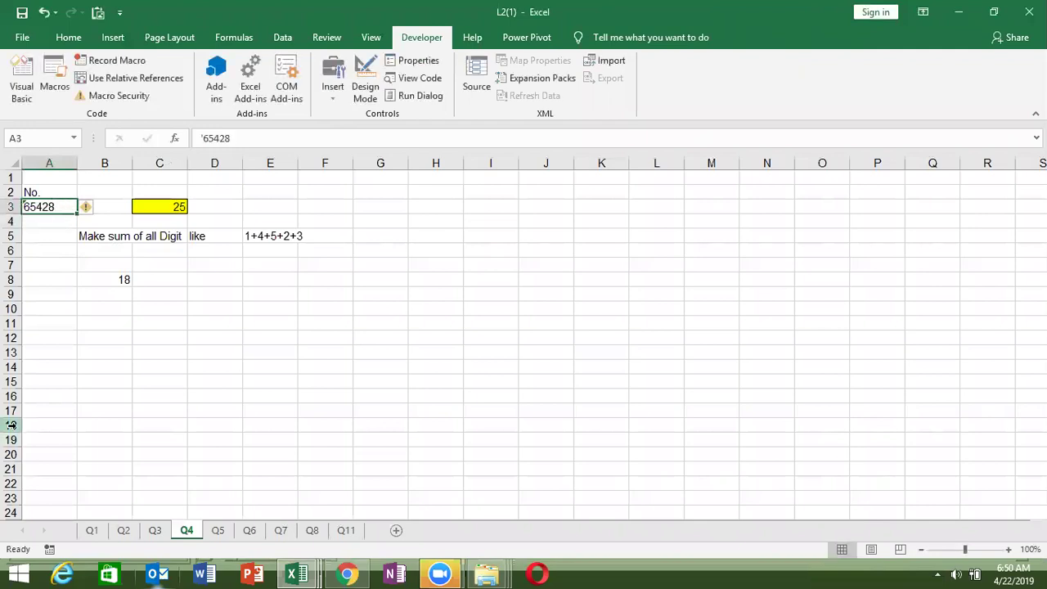
# - Test SumN by entering 52, 65 and 4 in turn in A3
pyautogui.write('52')
pyautogui.press('Return')
pyautogui.press('Up')
pyautogui.write('65')
pyautogui.press('Return')
pyautogui.press('Up')
pyautogui.write('4')
pyautogui.press('Return')
pyautogui.press('Up')
# - Try 32564 and 1495239 in A3 (C3 gives 33) and clear the manual sum in B8
pyautogui.write('32564')
pyautogui.press('Return')
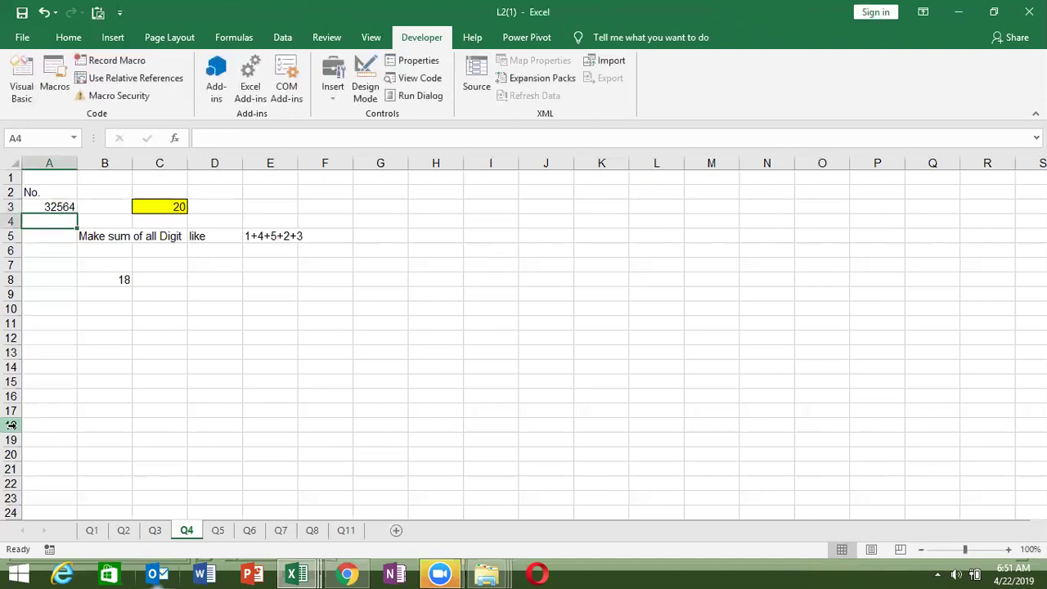
pyautogui.press('Up')
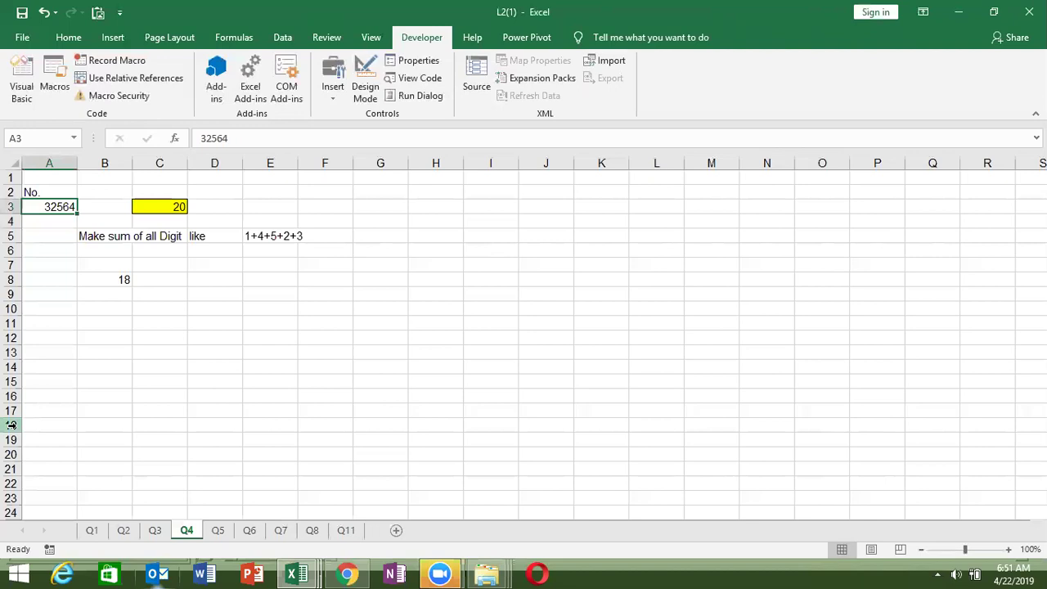
pyautogui.write('1495')
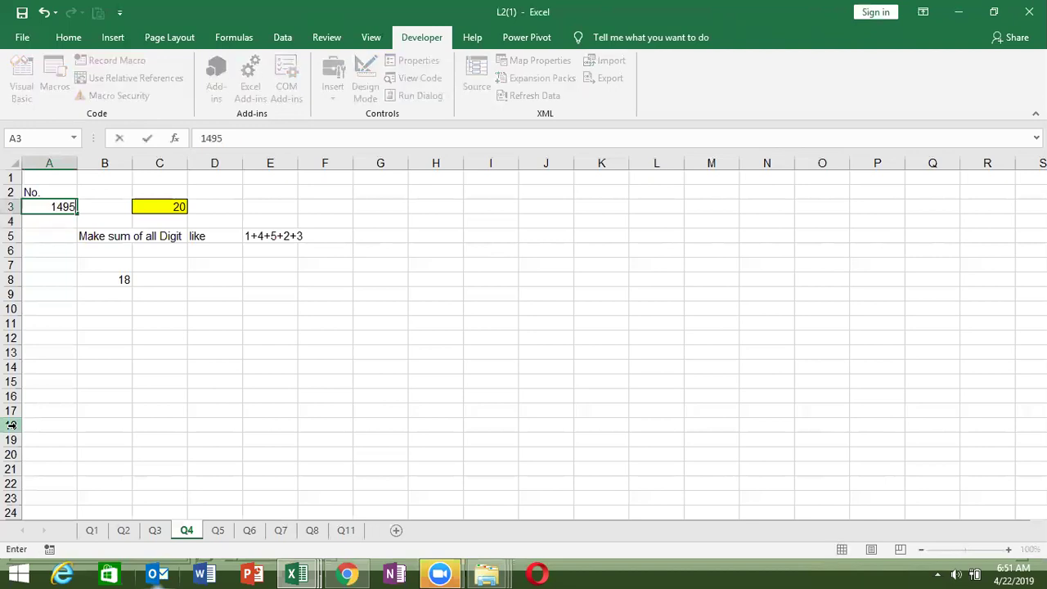
pyautogui.write('239')
pyautogui.press('Return')
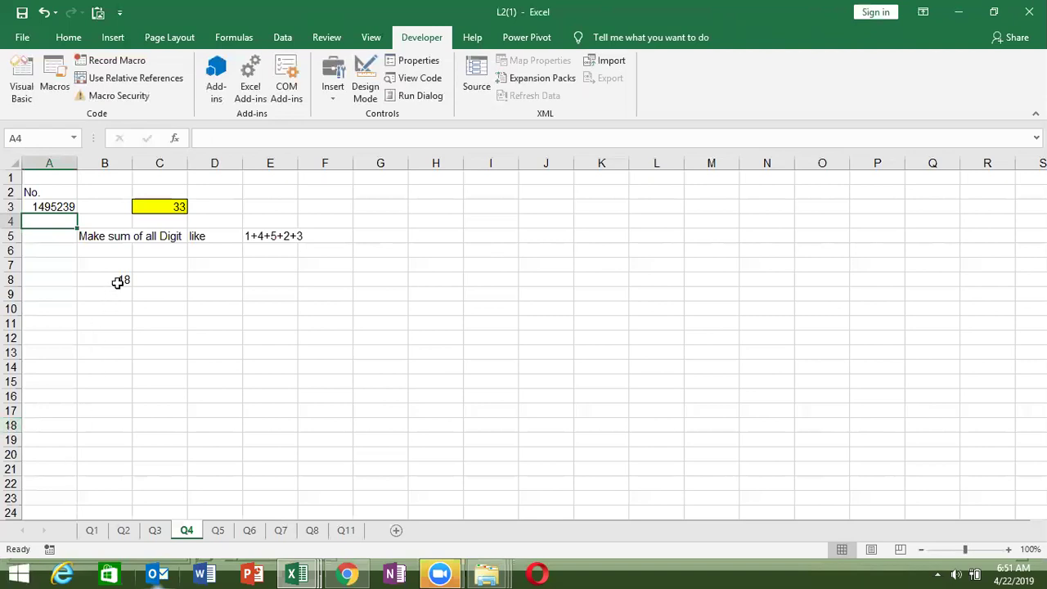
pyautogui.click(118, 281)
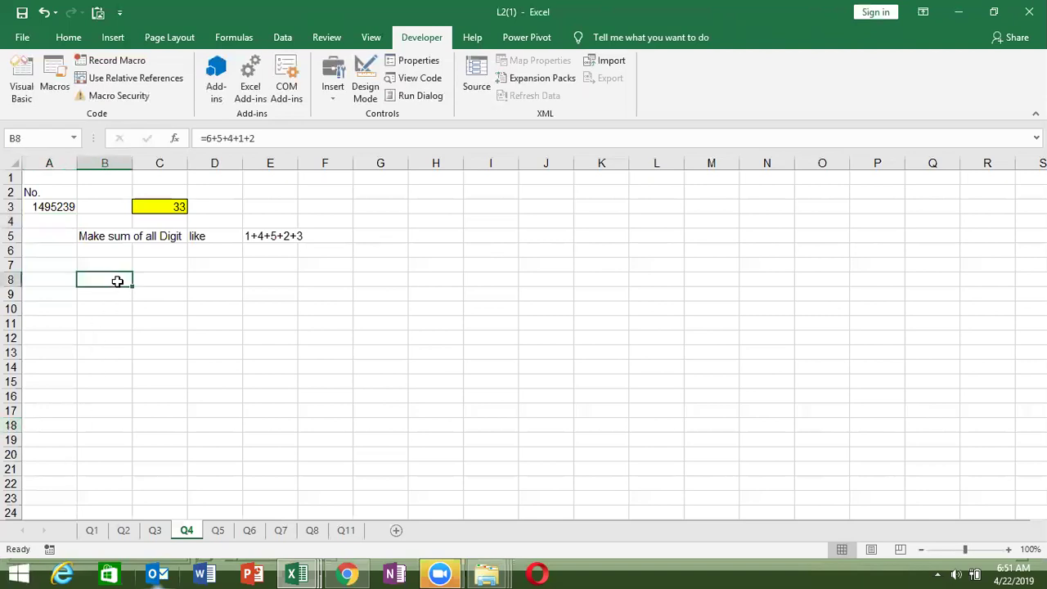
pyautogui.hotkey('alt', 'F11')
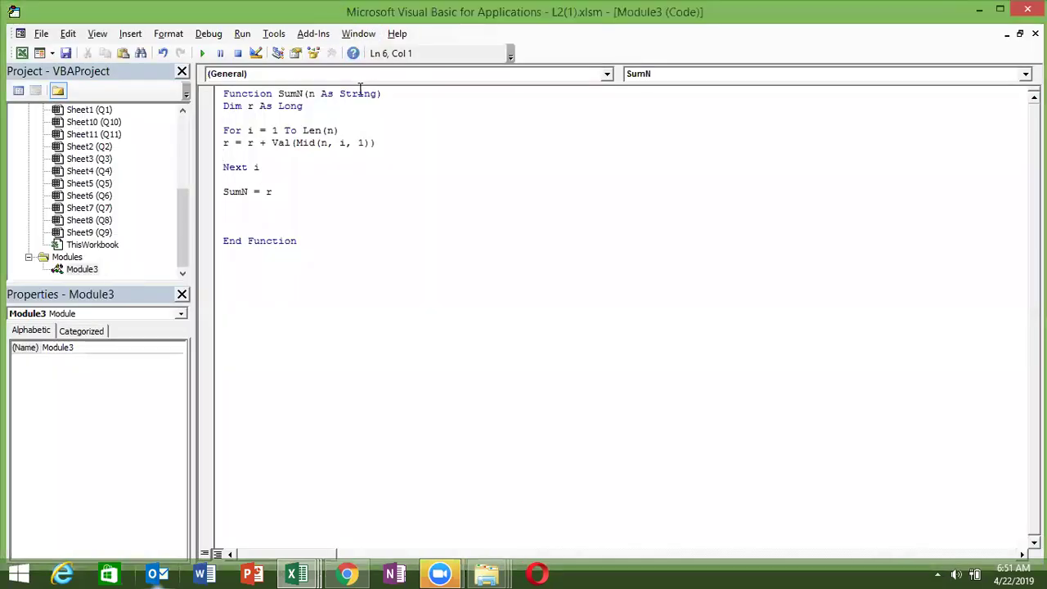
# - Look at the String parameter in SumN without changing the code, then return to sheet Q4
pyautogui.doubleClick(360, 94)
pyautogui.click(233, 272)
pyautogui.press('Return')
pyautogui.hotkey('alt', 'F11')
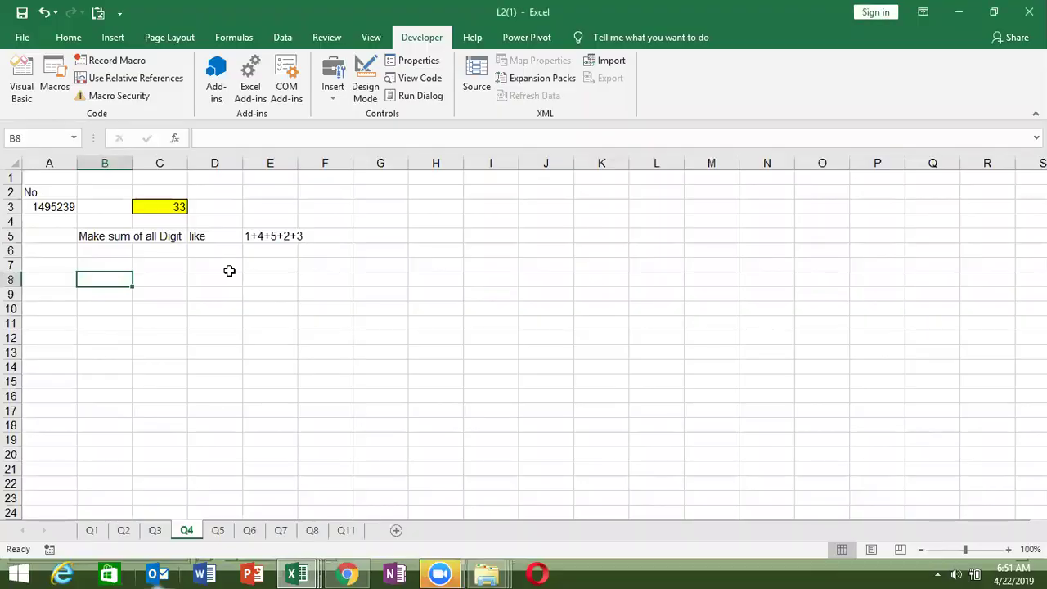
# - Look over sheet Q5's hyphen-between-characters task in A3, B3 and B4, then reopen the VBA editor
pyautogui.click(222, 536)
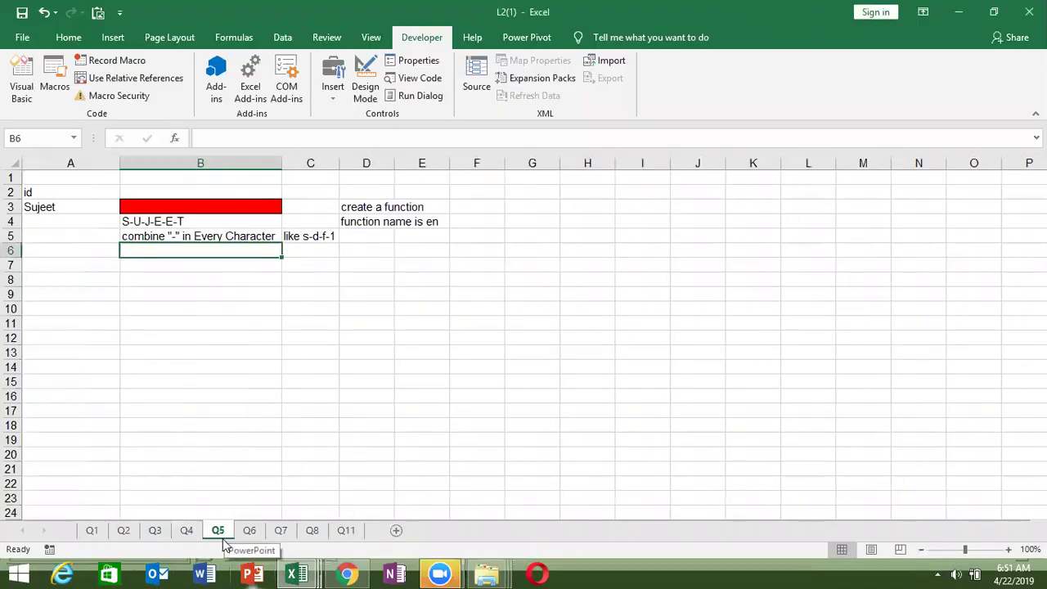
pyautogui.click(138, 223)
pyautogui.click(71, 207)
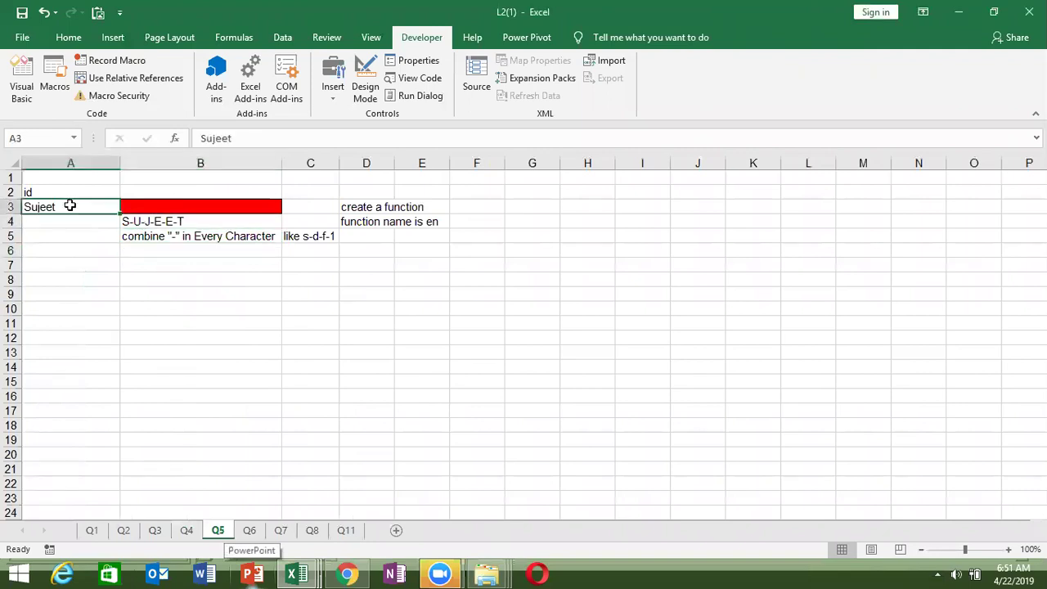
pyautogui.click(130, 202)
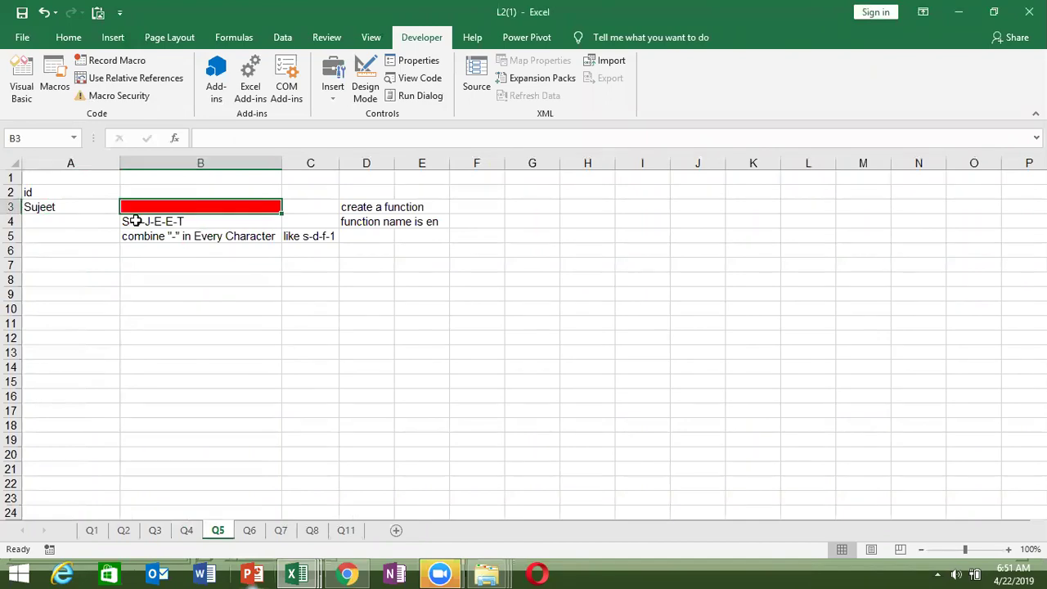
pyautogui.hotkey('alt', 'F11')
pyautogui.write('Fu')
pyautogui.press('BackSpace')
pyautogui.press('BackSpace')
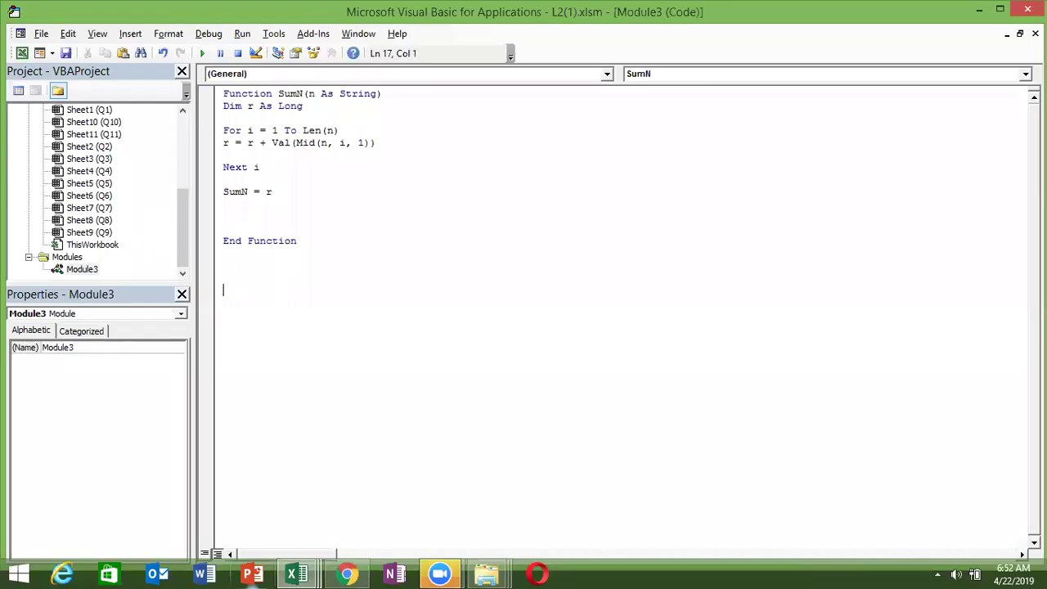